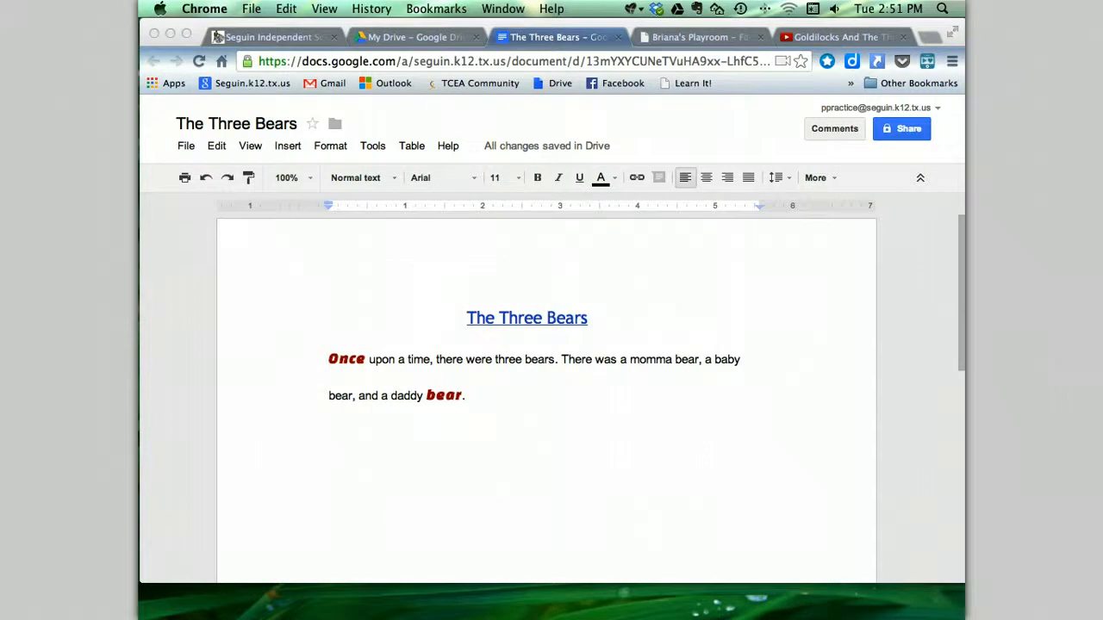
Step: Insert the image goldilocks.jpg from the computer's graphics folder directly before the word "Once" in the story
click(504, 431)
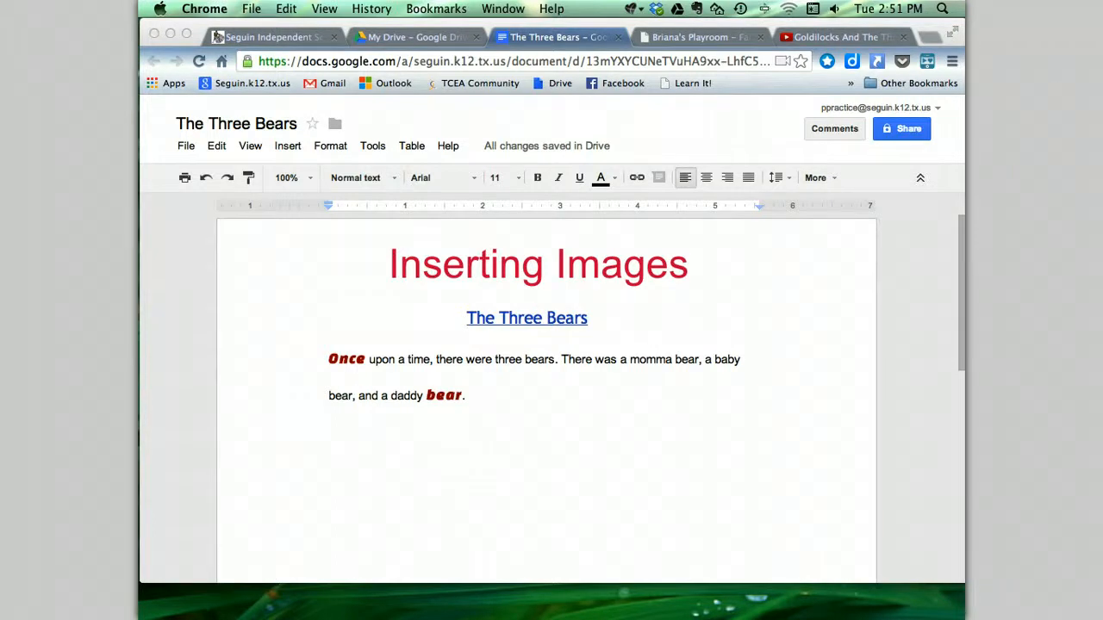
click(353, 437)
click(370, 436)
click(330, 358)
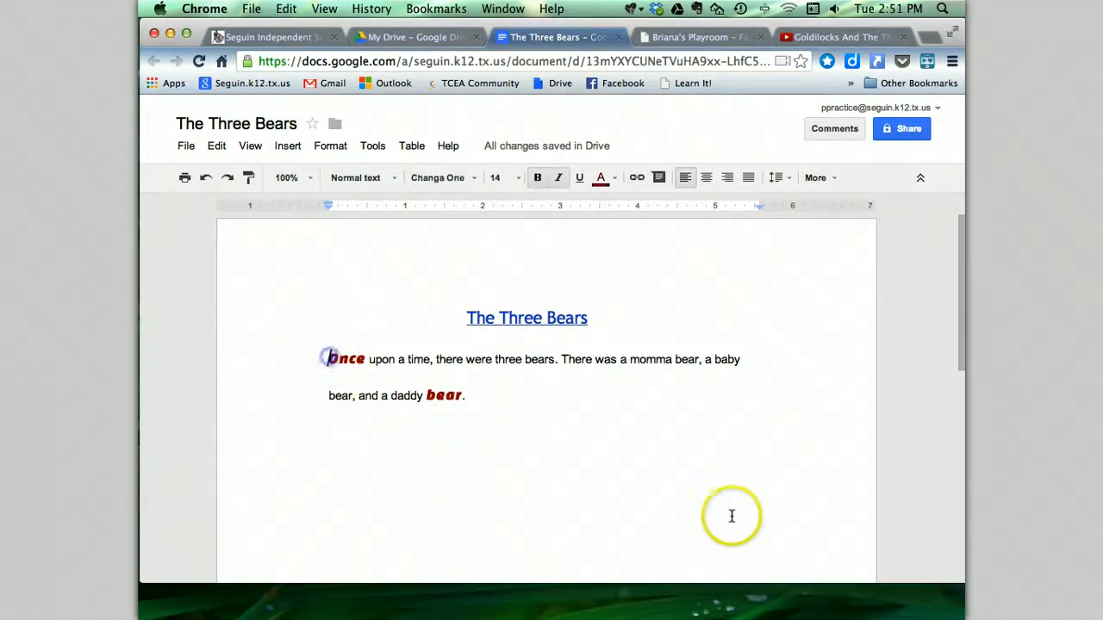
click(289, 146)
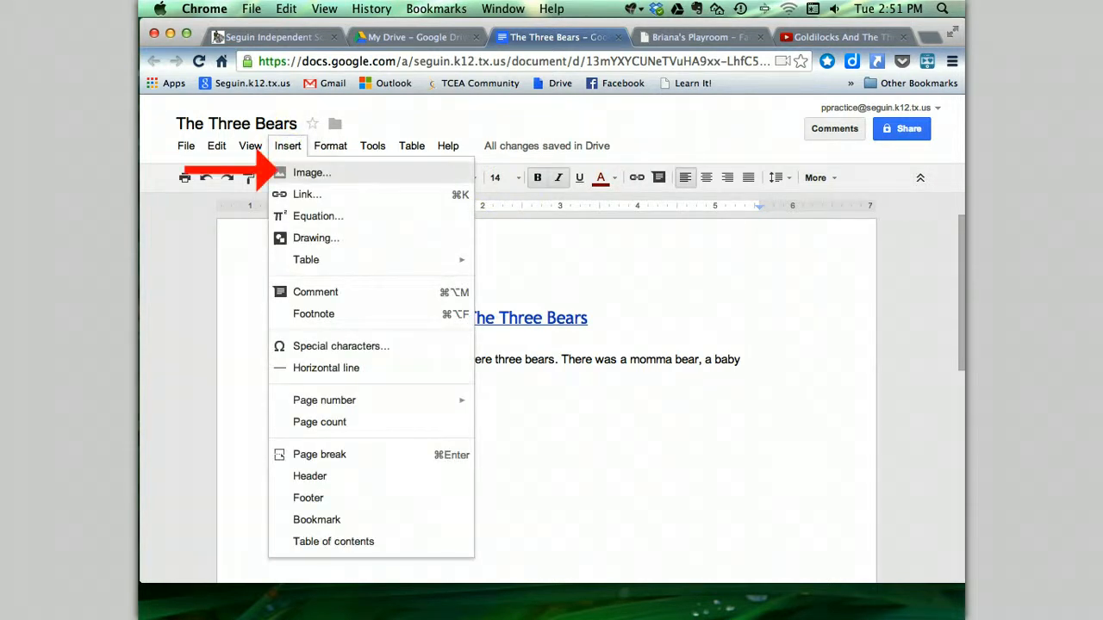
click(306, 173)
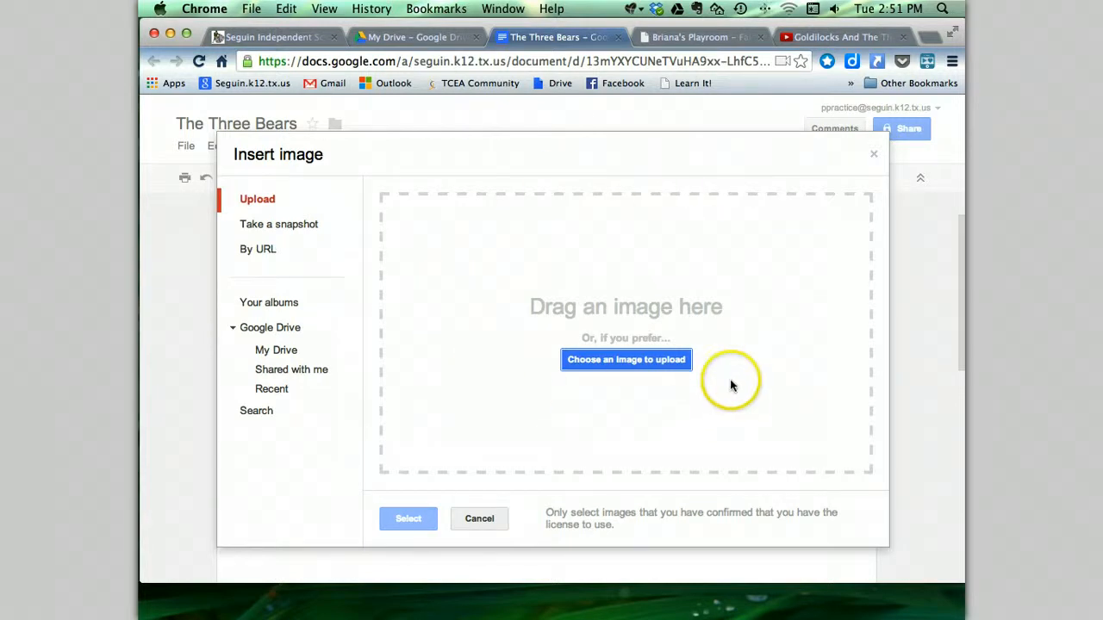
click(638, 365)
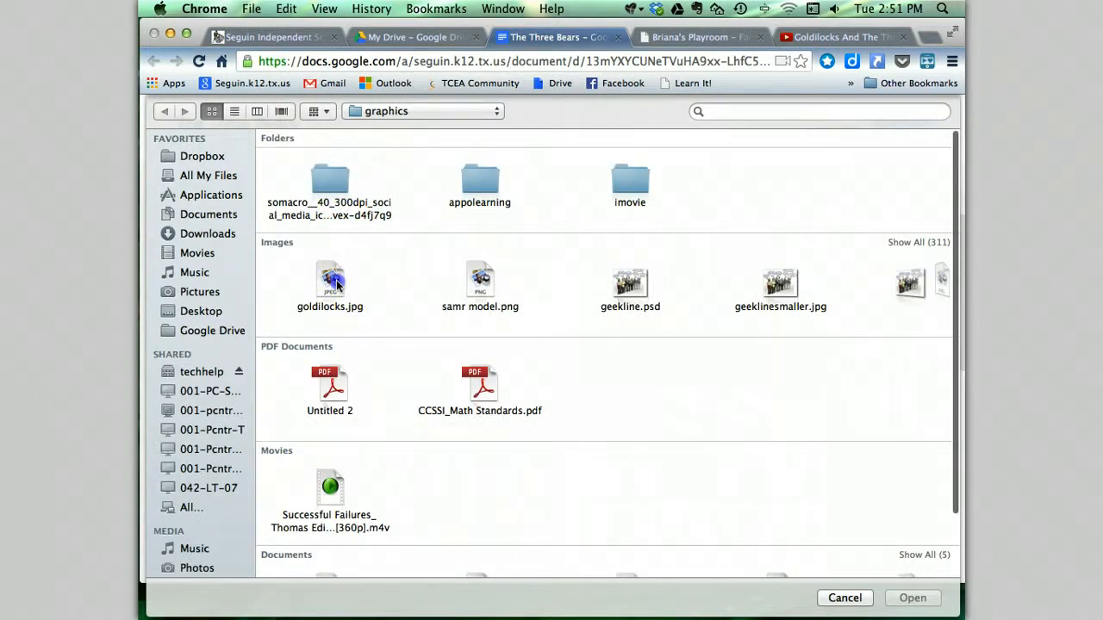
double_click(336, 284)
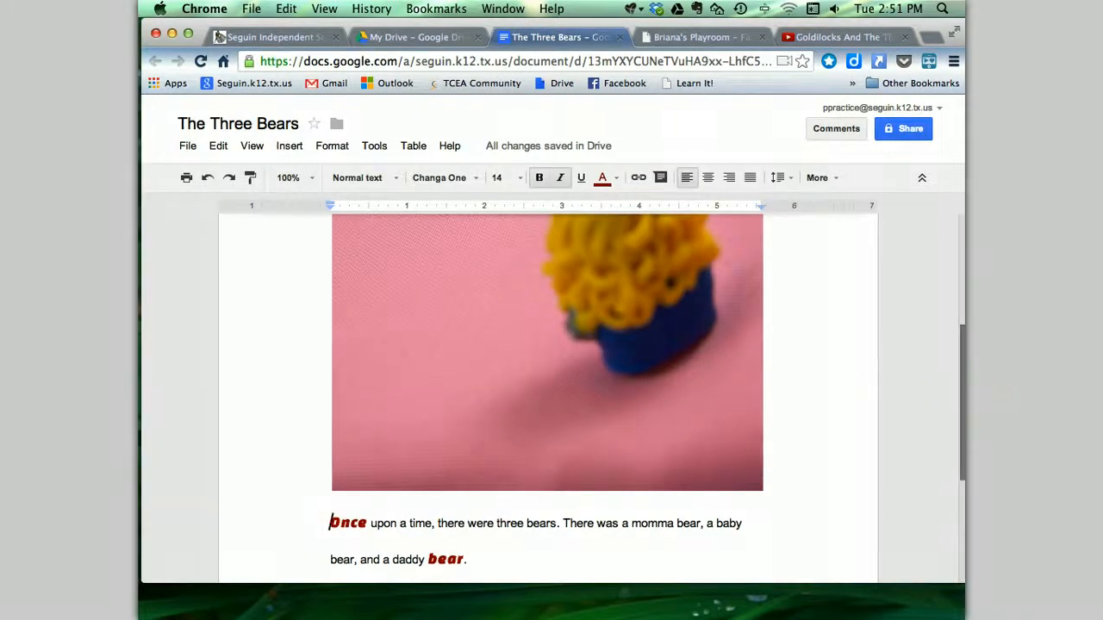
Step: Shrink the inserted Goldilocks picture to about 1.9 inches wide and wrap the story text around it
drag(958, 360, 873, 299)
click(630, 311)
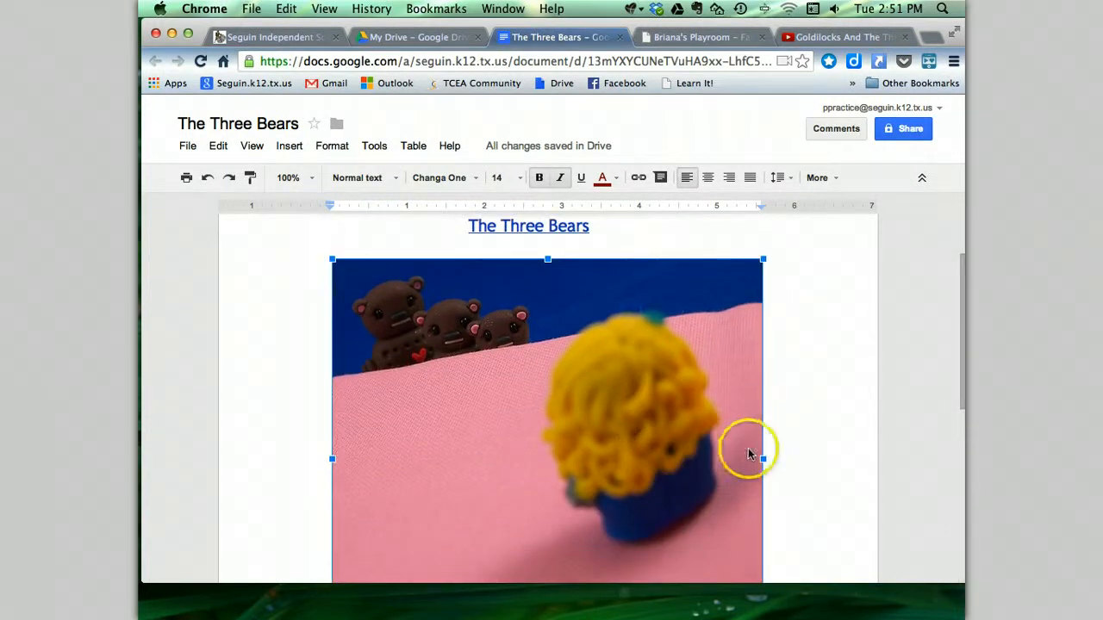
scroll(759, 374, up, 1)
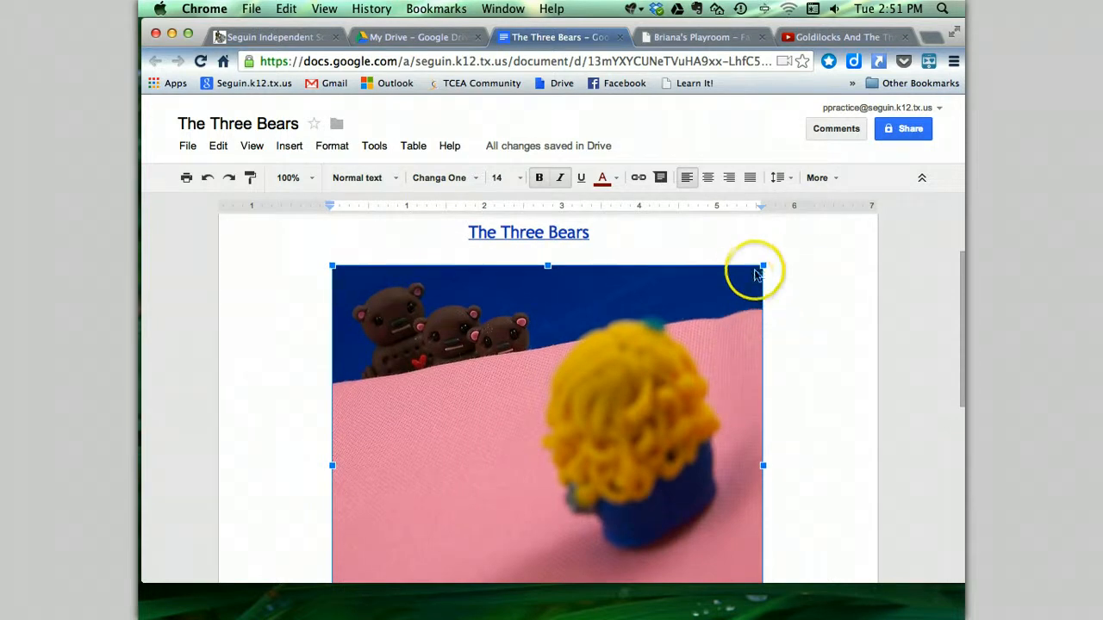
drag(761, 267, 491, 526)
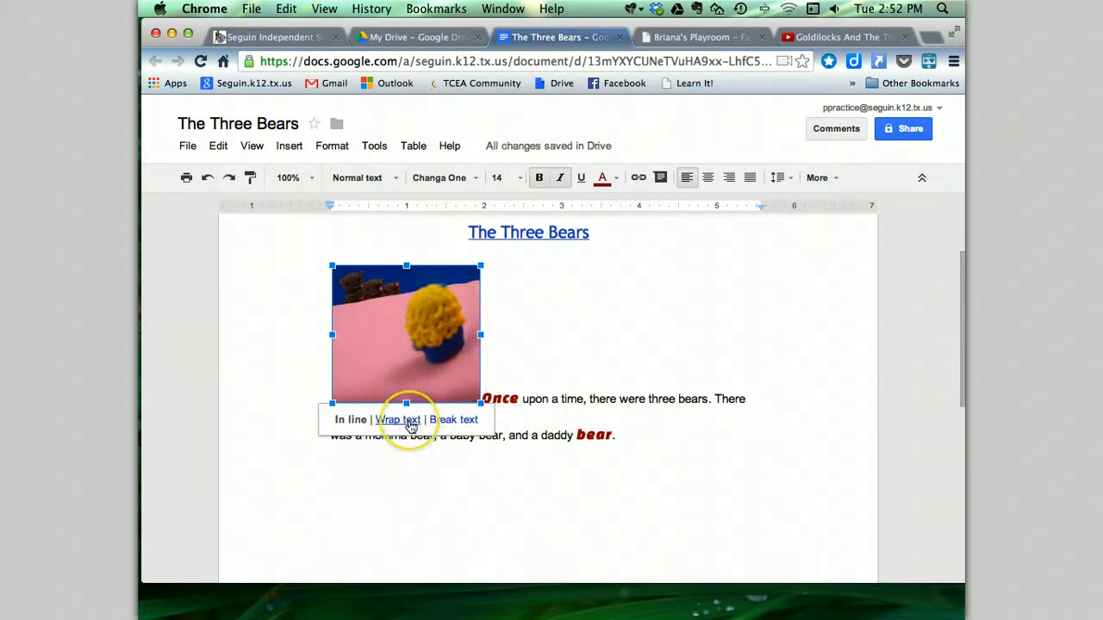
click(411, 422)
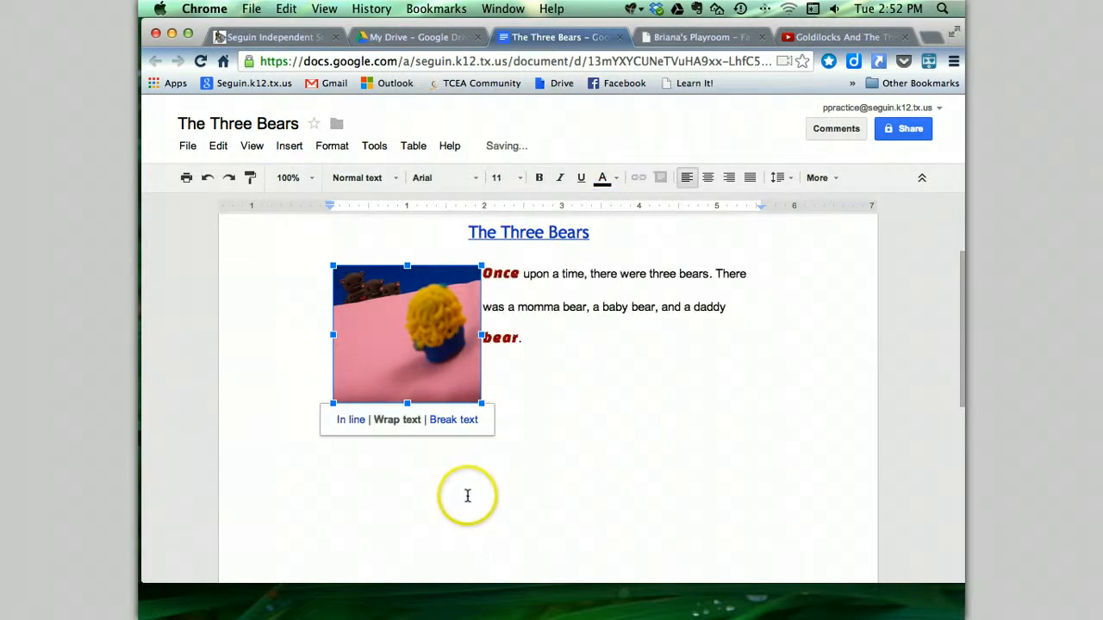
Step: Try the picture with Break text in the middle of the paragraph, then return it to the left margin with Wrap text
click(454, 420)
drag(422, 337, 595, 384)
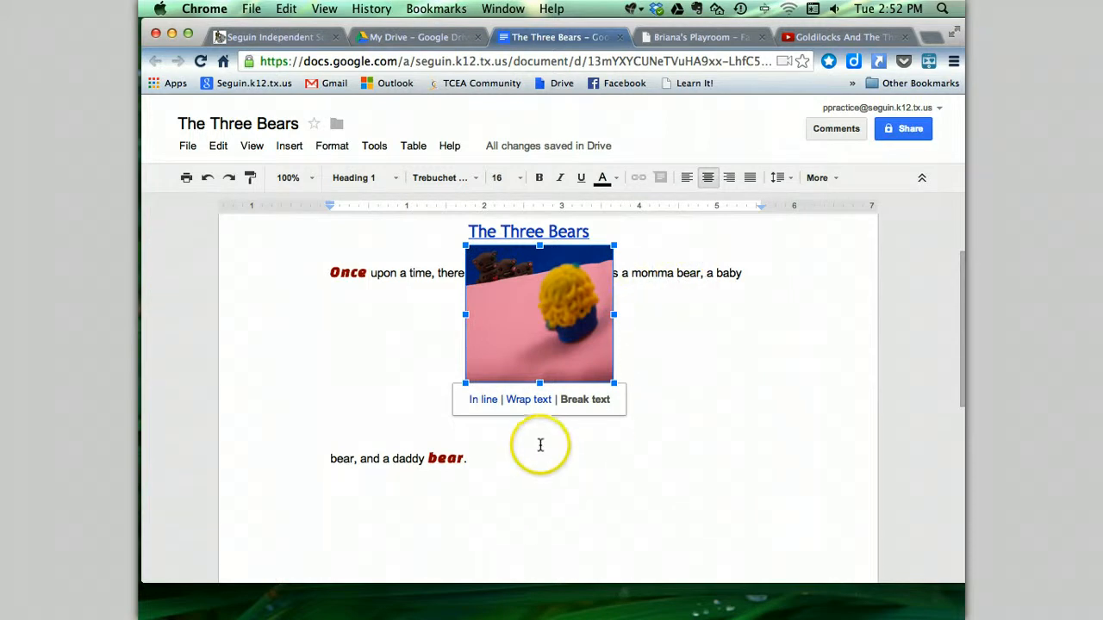
click(529, 399)
drag(506, 351, 417, 360)
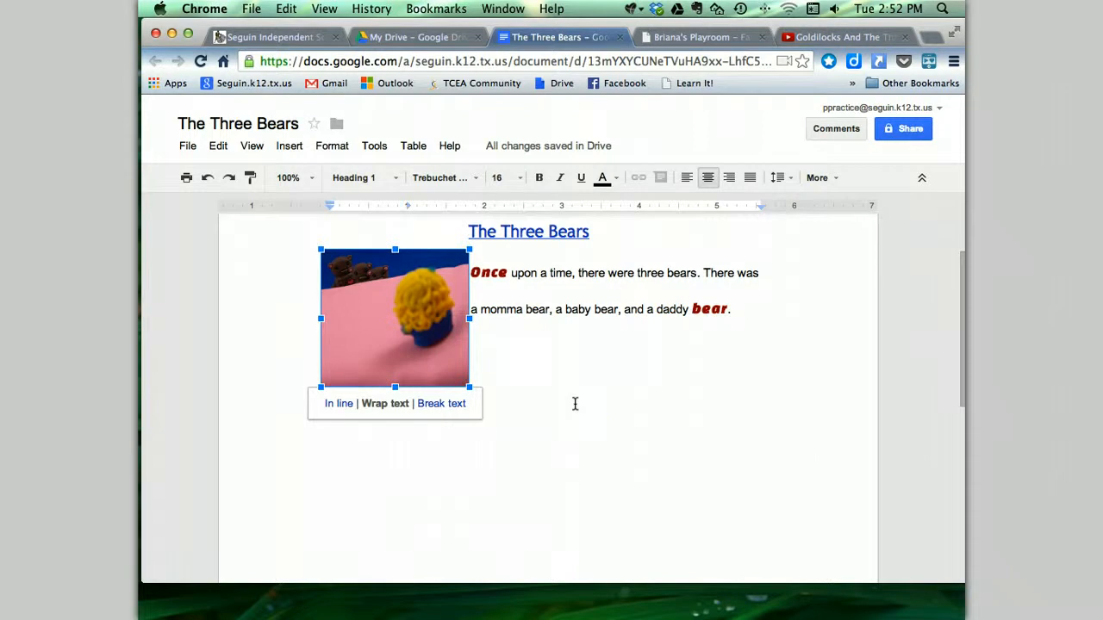
Step: Delete the uploaded Goldilocks picture from the document
key(BackSpace)
click(690, 116)
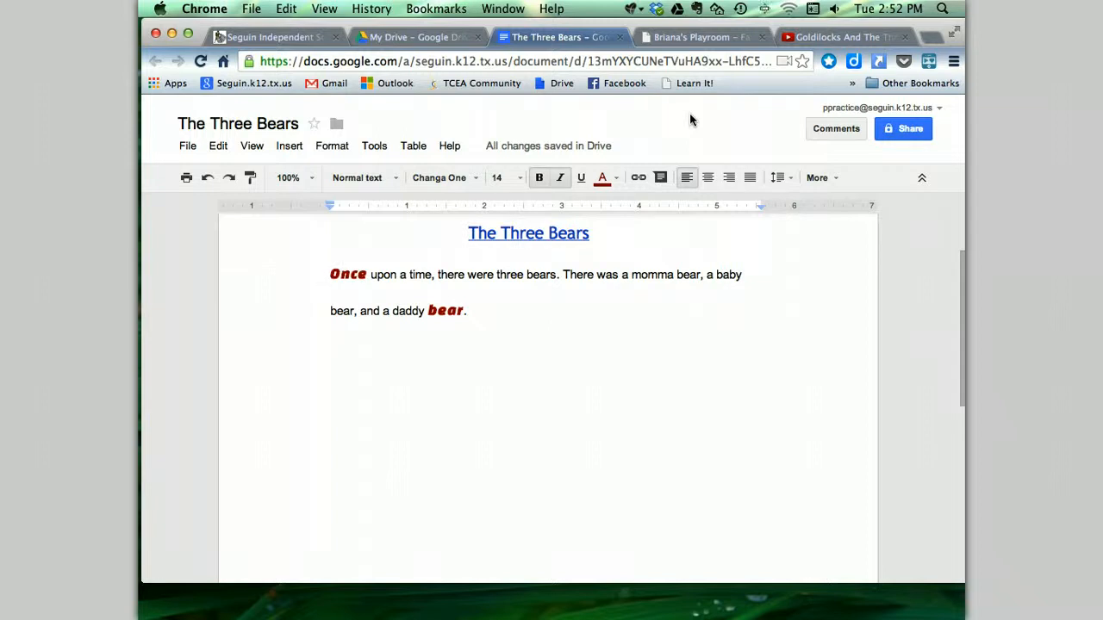
click(693, 125)
Step: Switch to the Briana's Playroom page and copy the image URL of the bears-at-the-bedside illustration
click(693, 37)
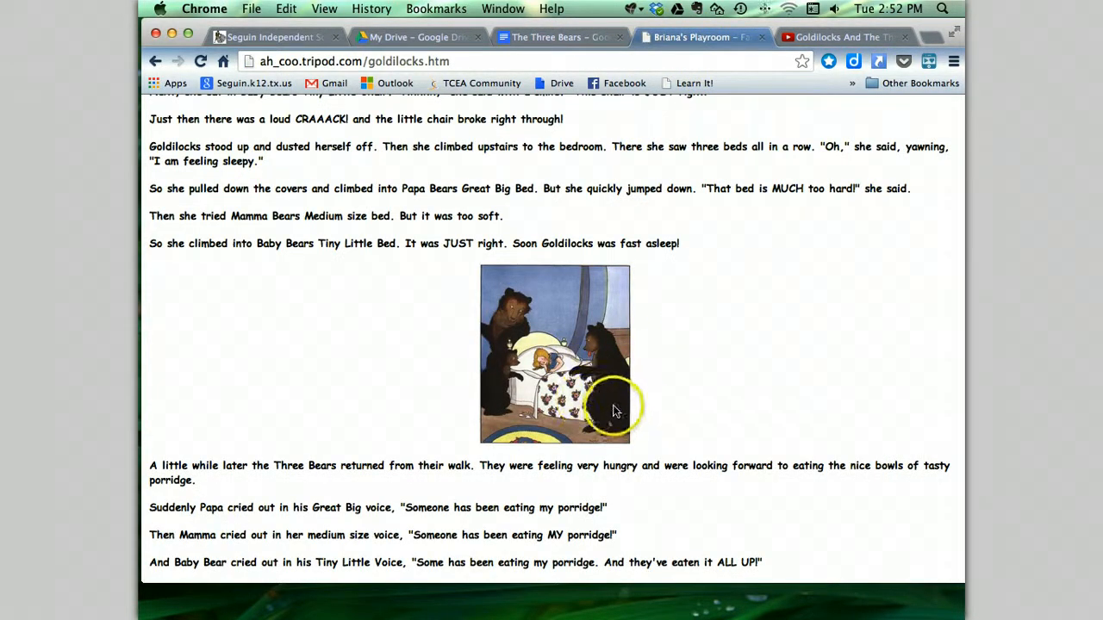
right_click(571, 329)
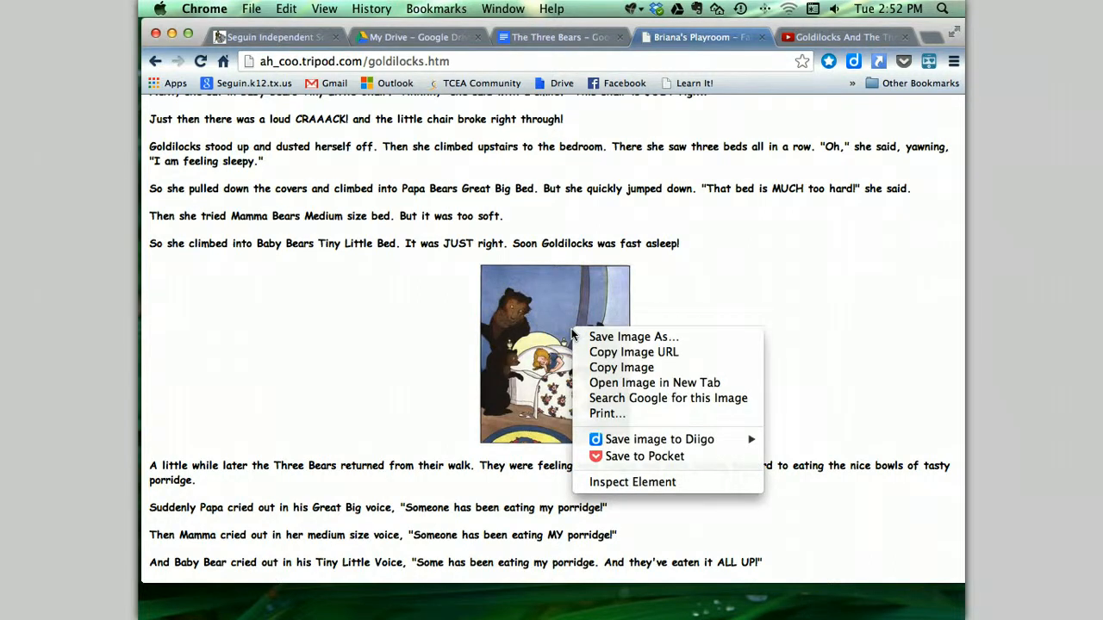
click(657, 353)
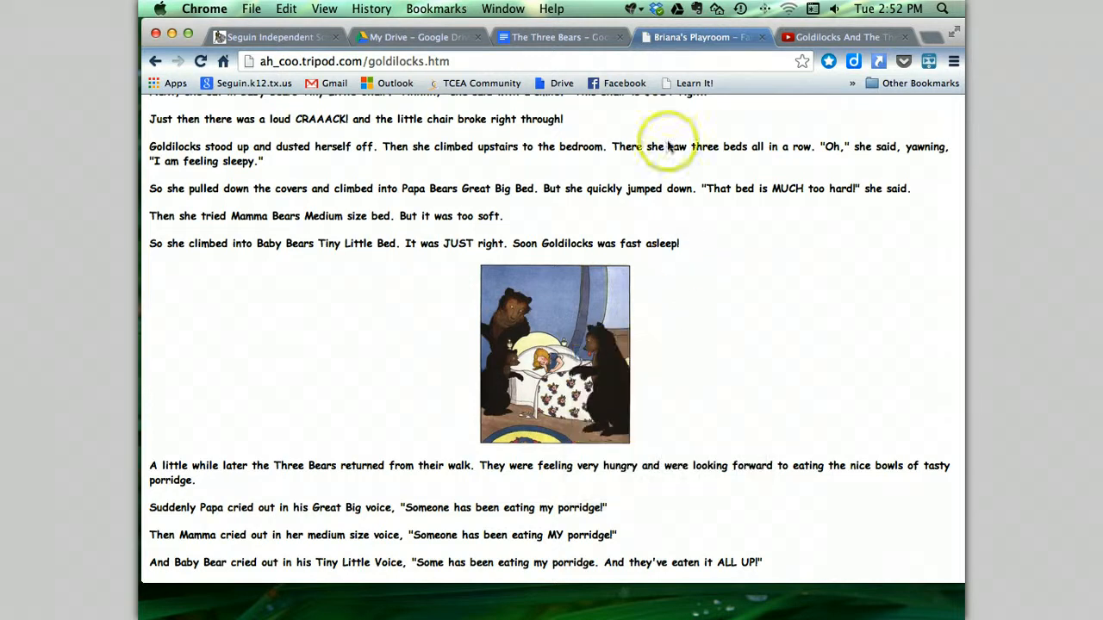
Step: Return to The Three Bears document and insert the bedside illustration by URL, using the copied image address
click(549, 39)
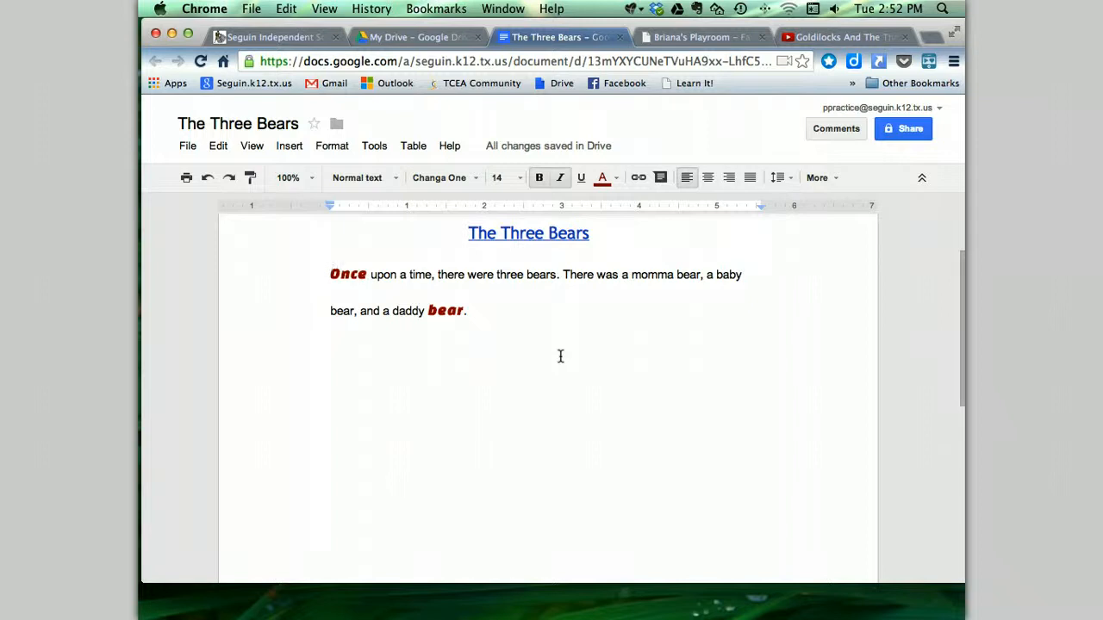
click(293, 146)
click(308, 170)
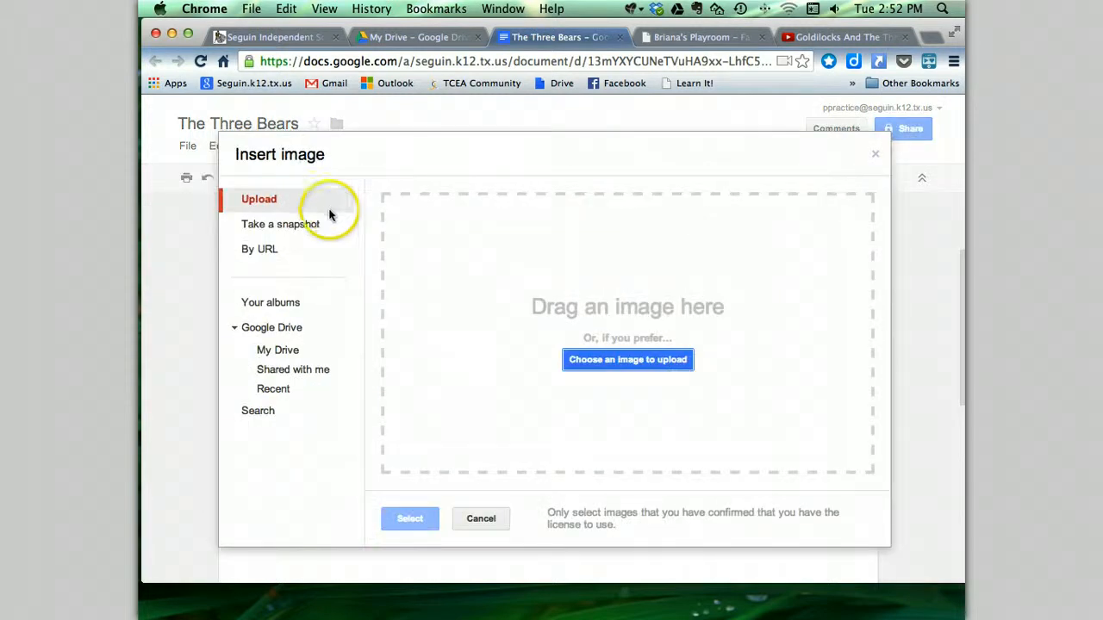
click(267, 252)
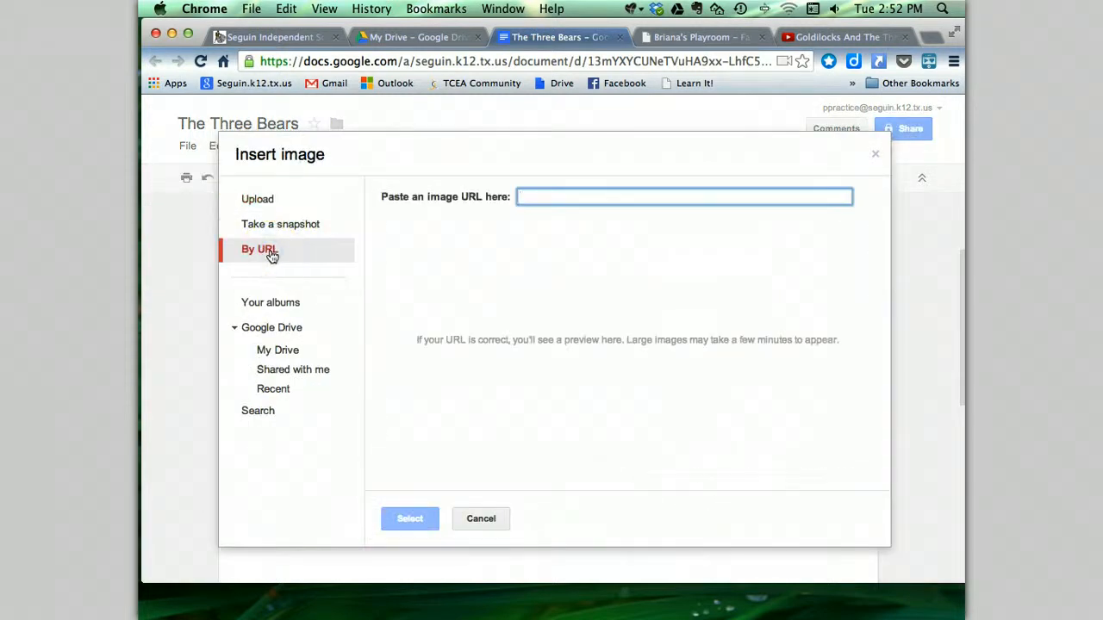
right_click(584, 198)
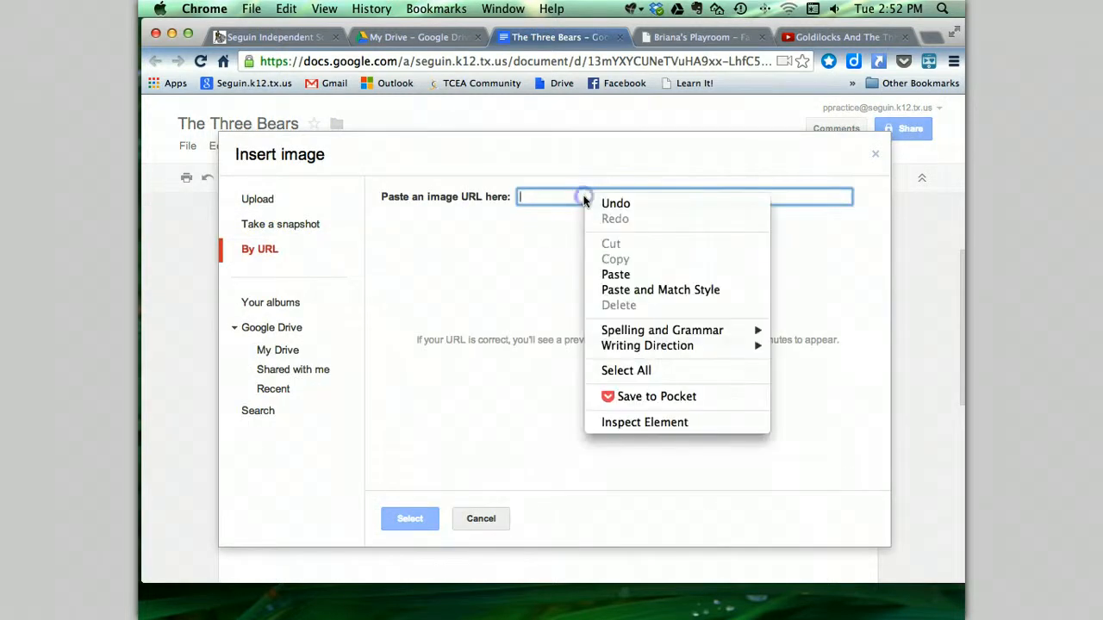
click(650, 278)
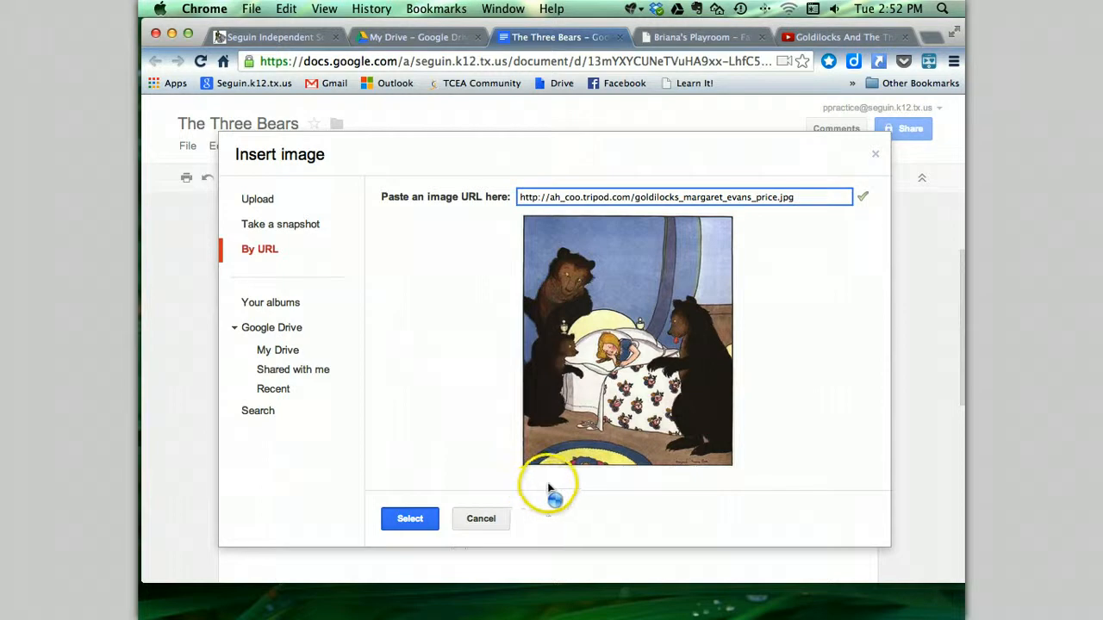
key(Return)
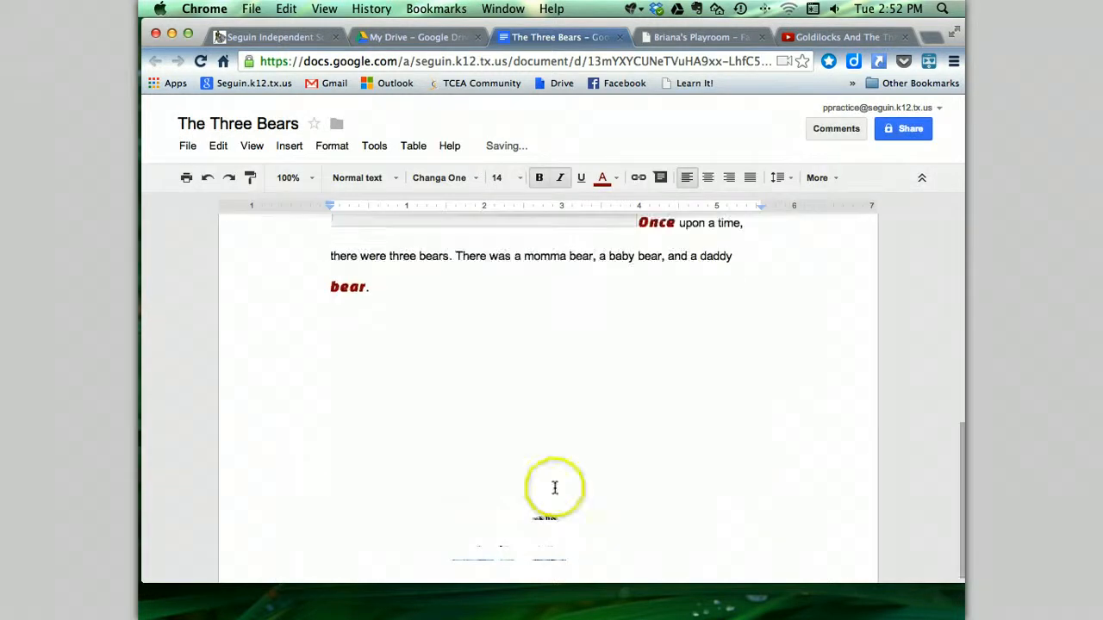
Step: Shrink the bedside illustration to about 1.75 inches wide and wrap the story text around it
scroll(751, 452, up, 5)
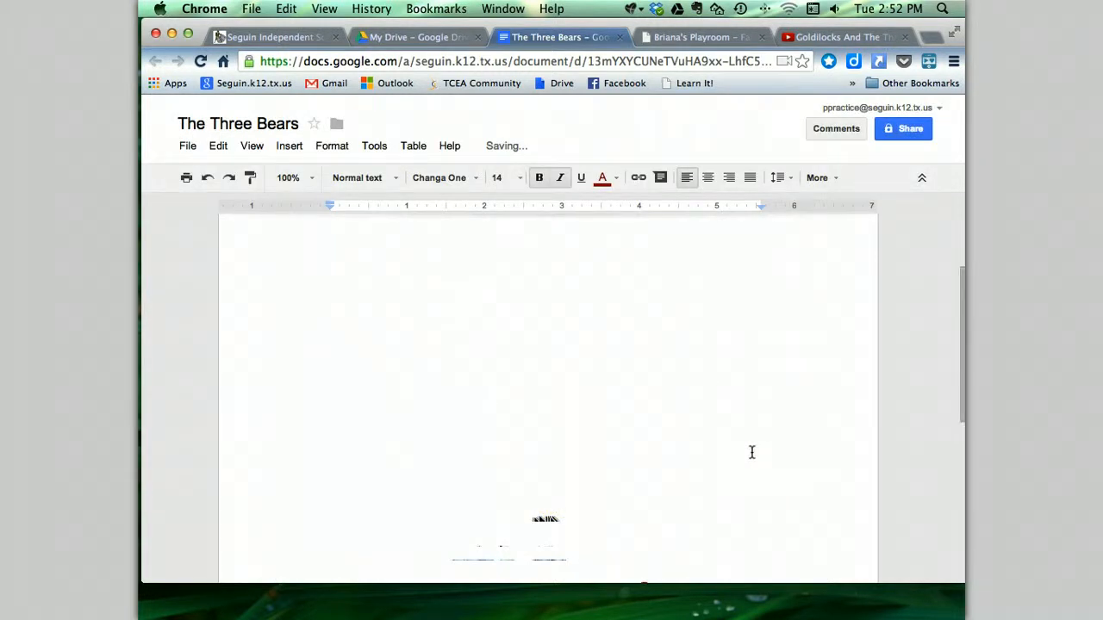
scroll(751, 452, up, 3)
scroll(751, 452, down, 5)
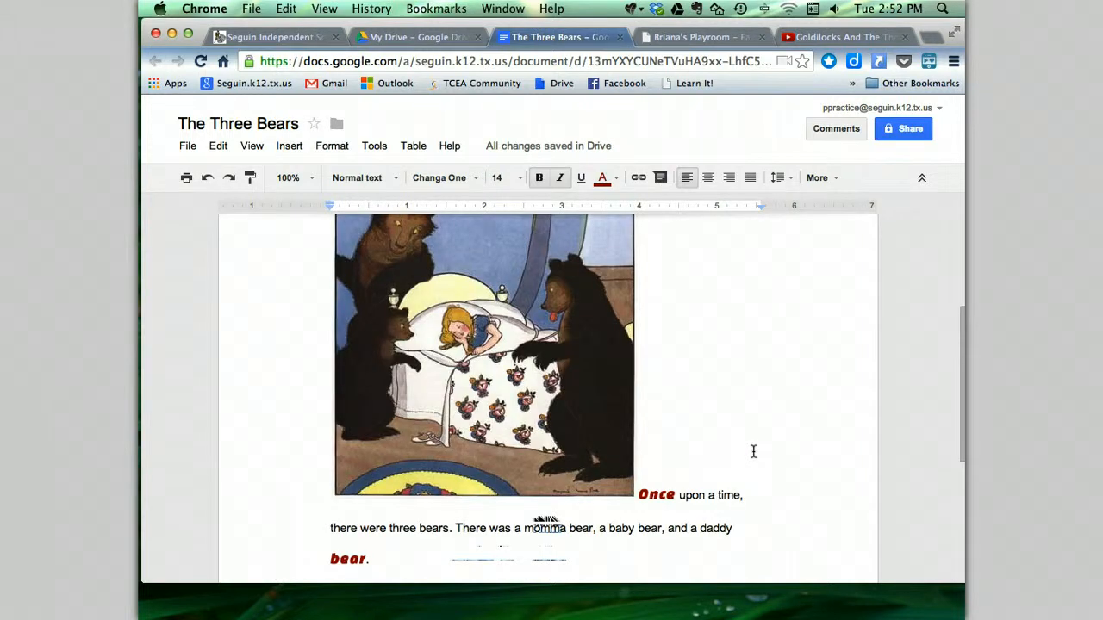
scroll(753, 452, up, 4)
click(543, 373)
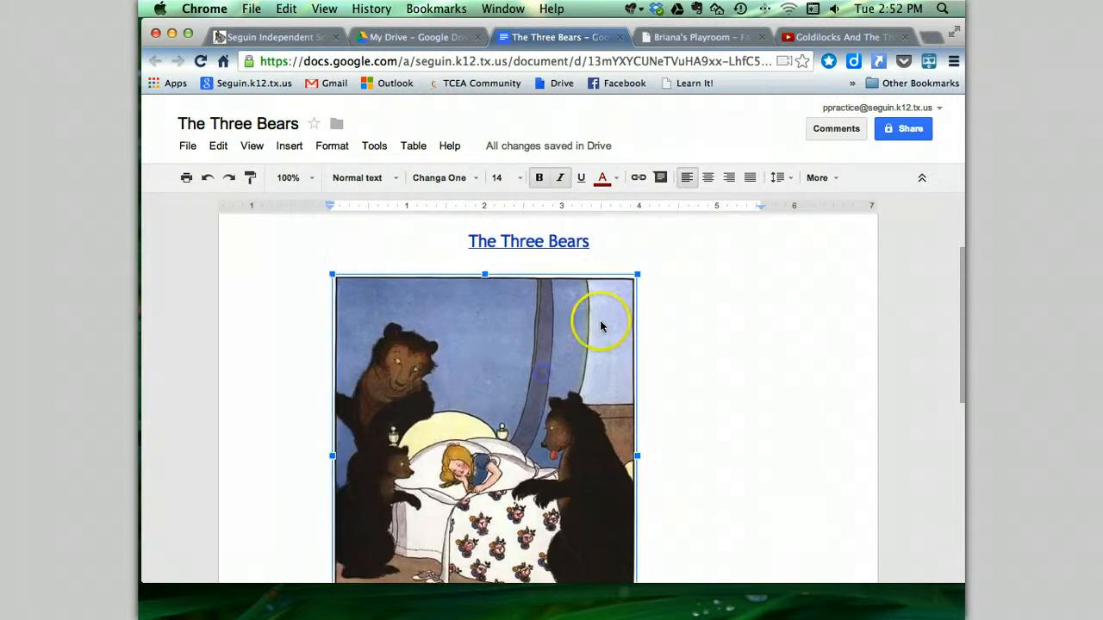
drag(638, 274, 406, 468)
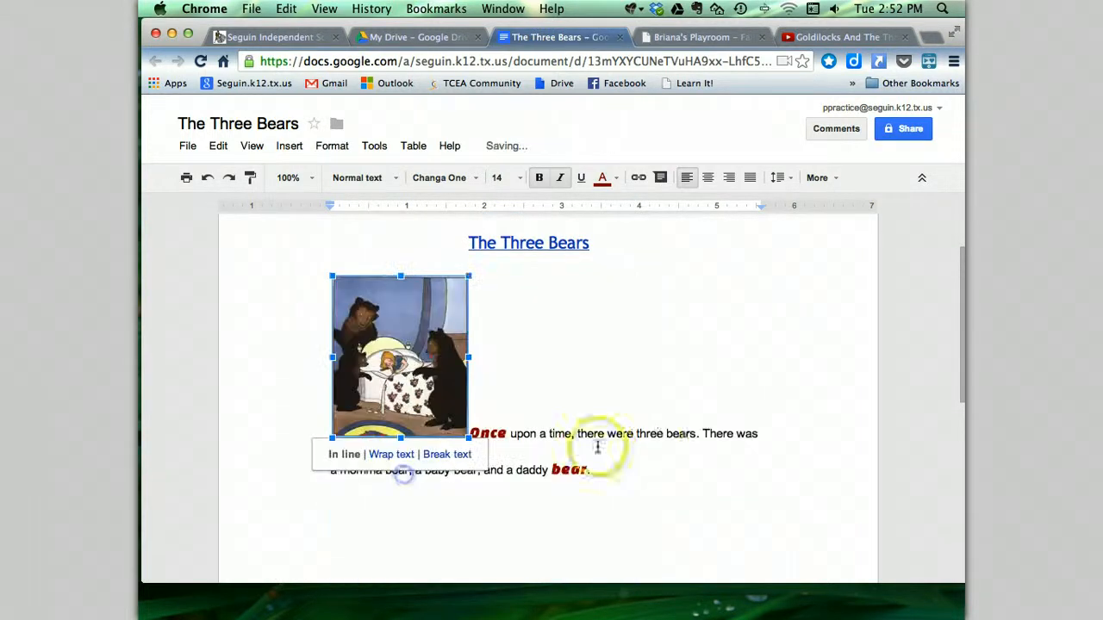
click(396, 455)
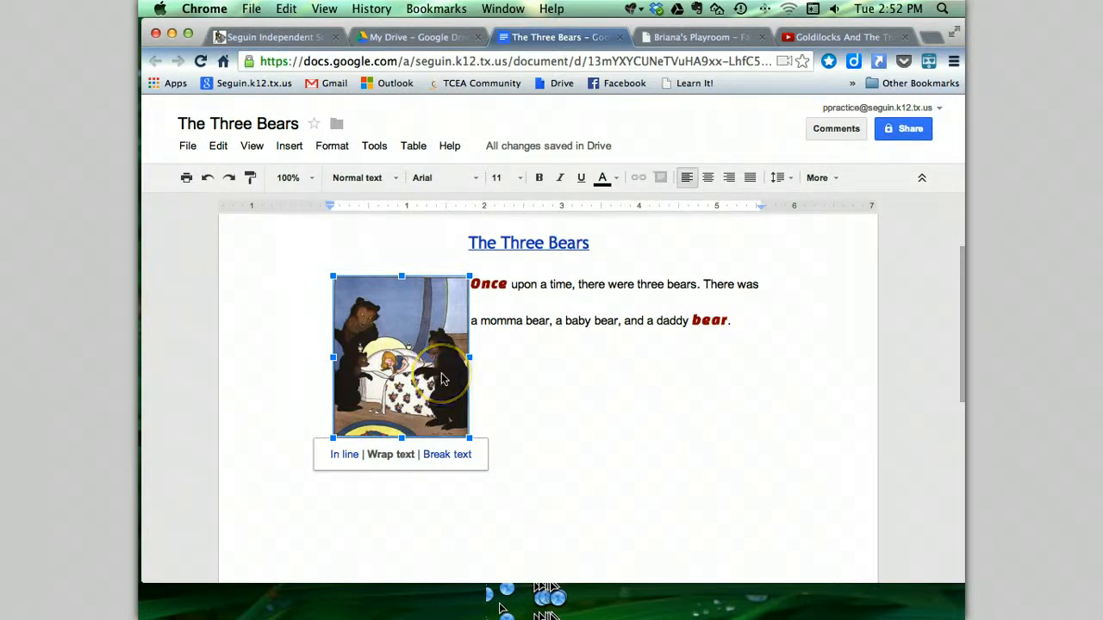
Step: Replace the bedside illustration with a newly taken webcam snapshot inserted before the word "Once"
key(BackSpace)
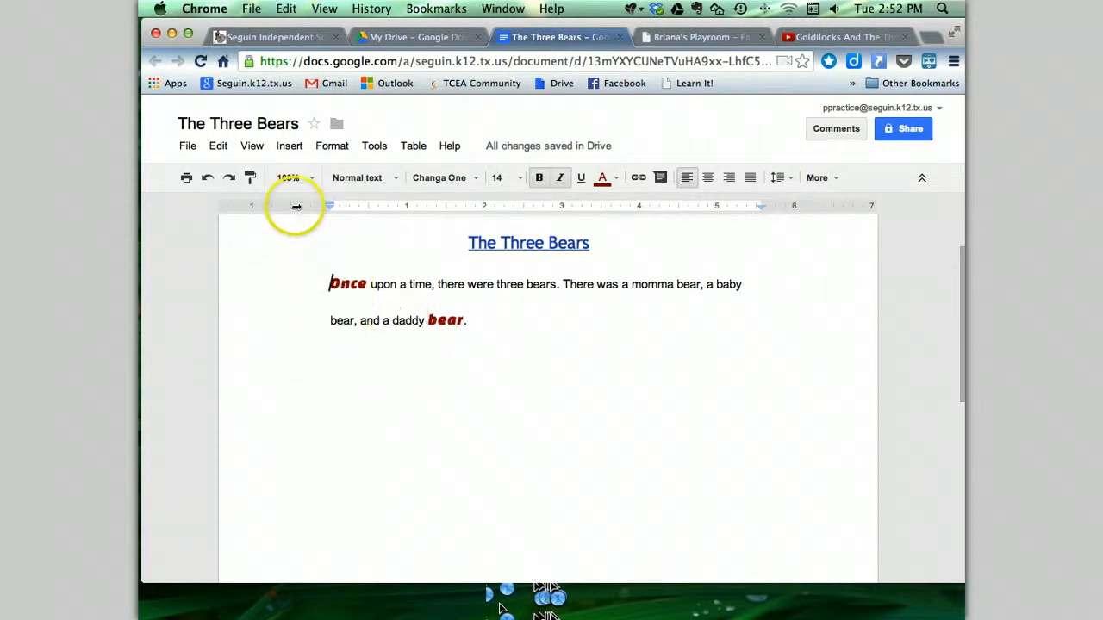
click(293, 147)
click(309, 176)
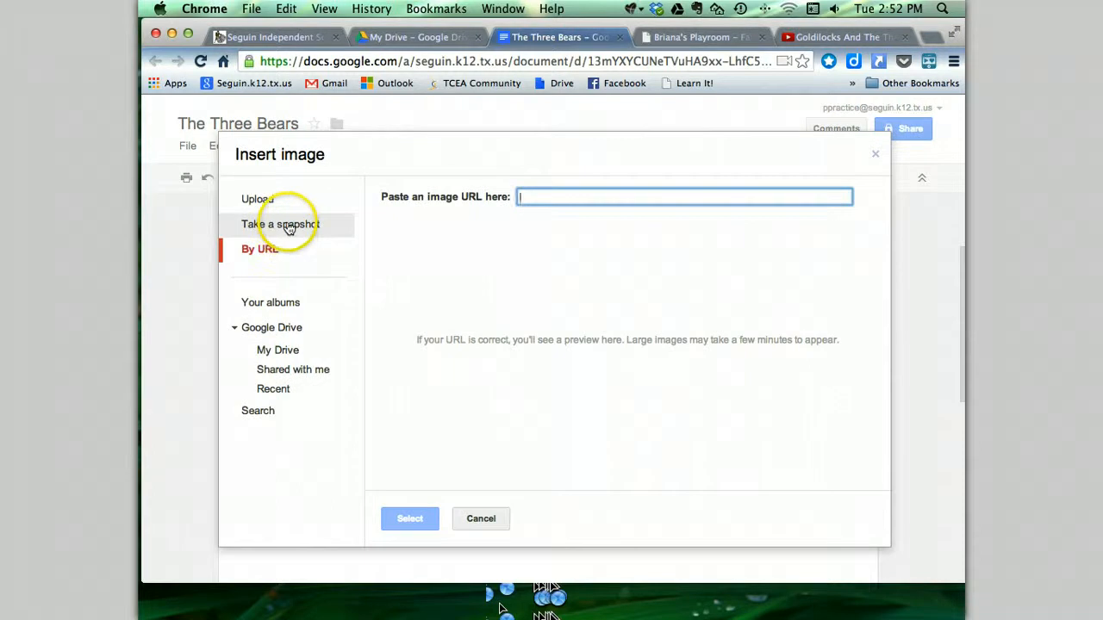
click(289, 225)
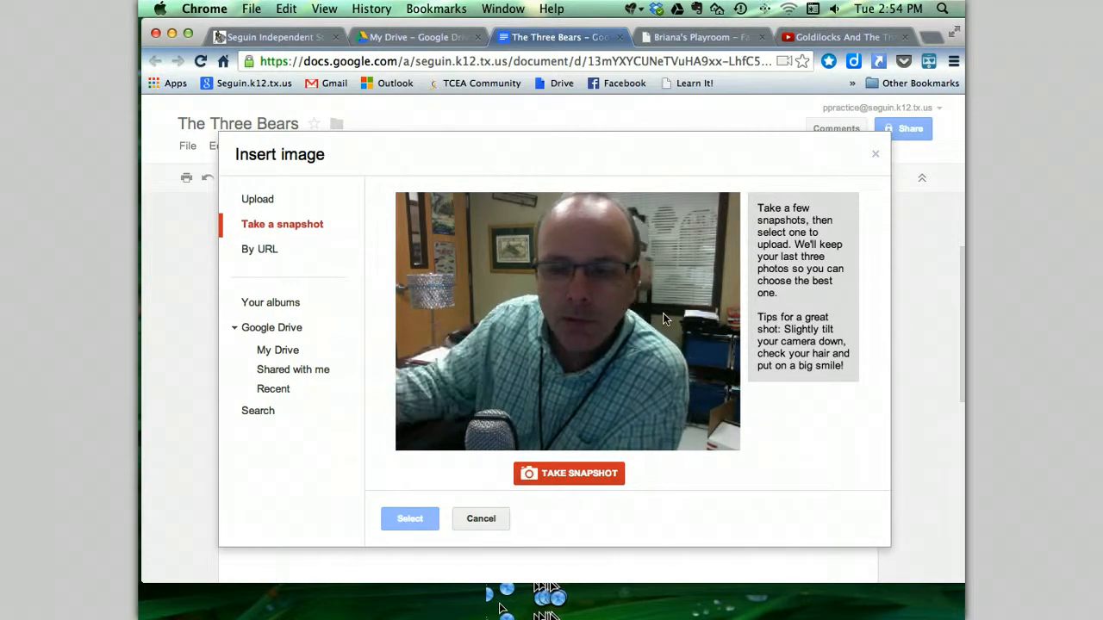
click(580, 476)
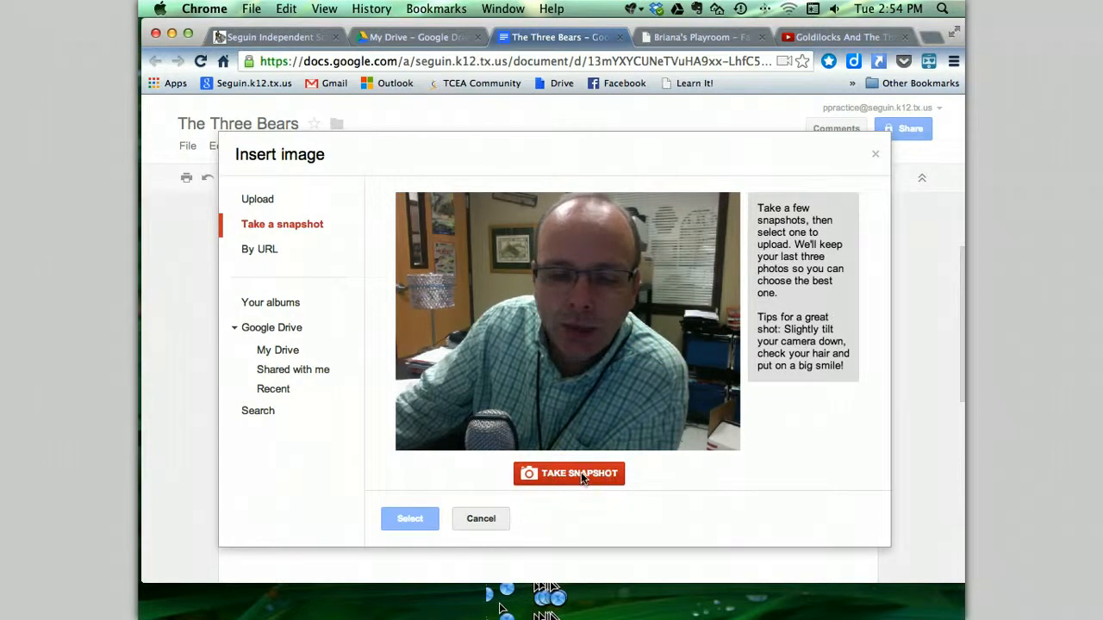
click(580, 472)
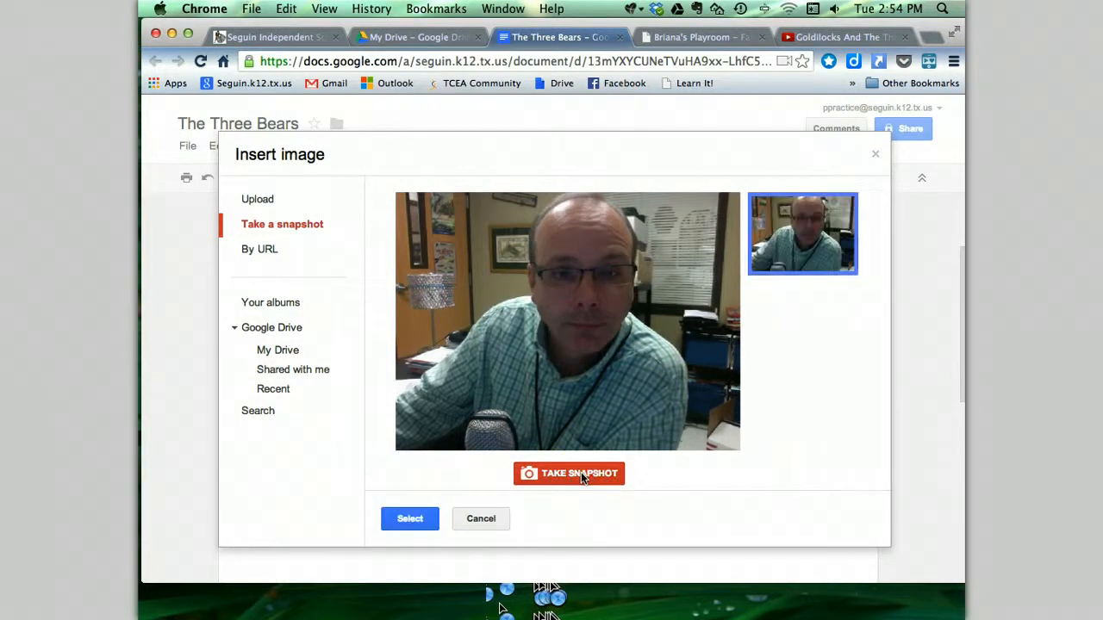
click(412, 519)
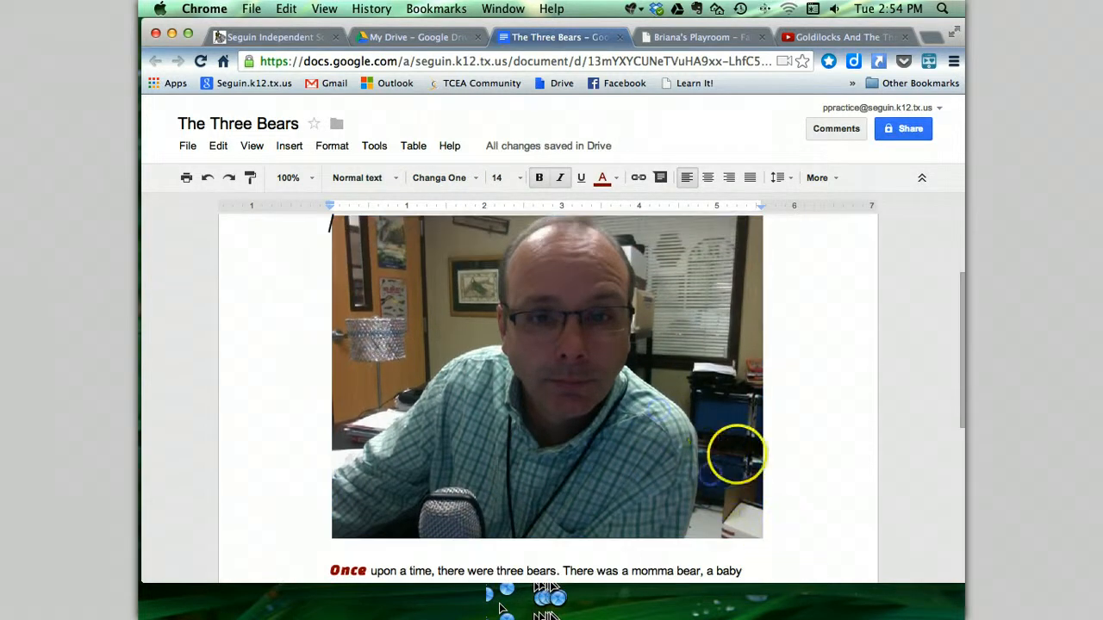
Step: Shrink the webcam snapshot to about 1 inch wide and wrap the story text around it
click(741, 437)
drag(764, 215, 445, 457)
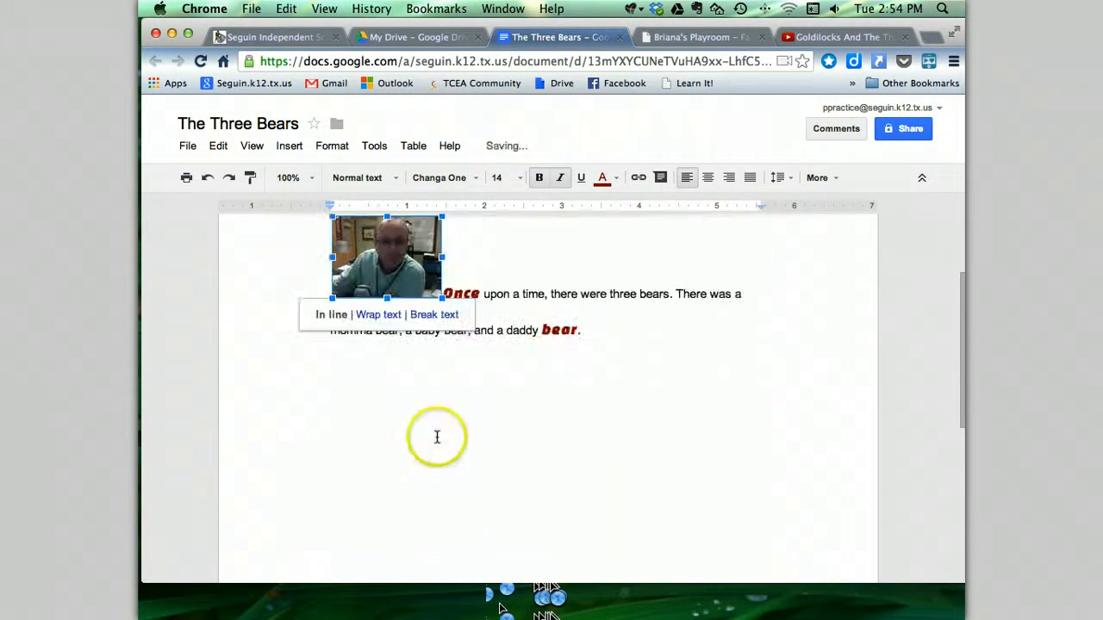
drag(437, 221, 388, 270)
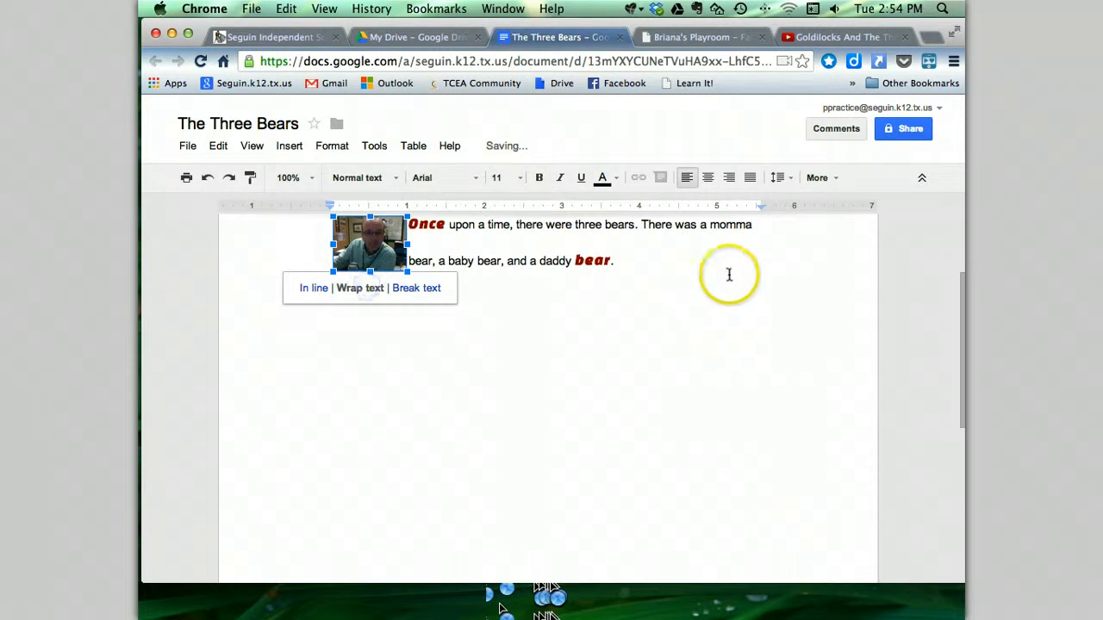
click(732, 271)
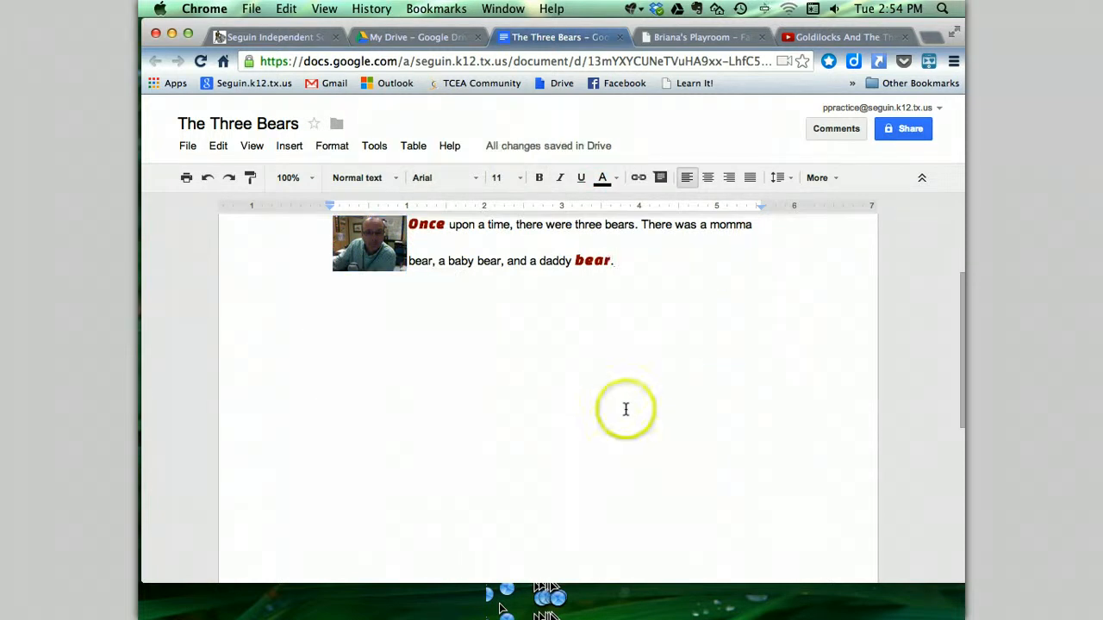
click(635, 419)
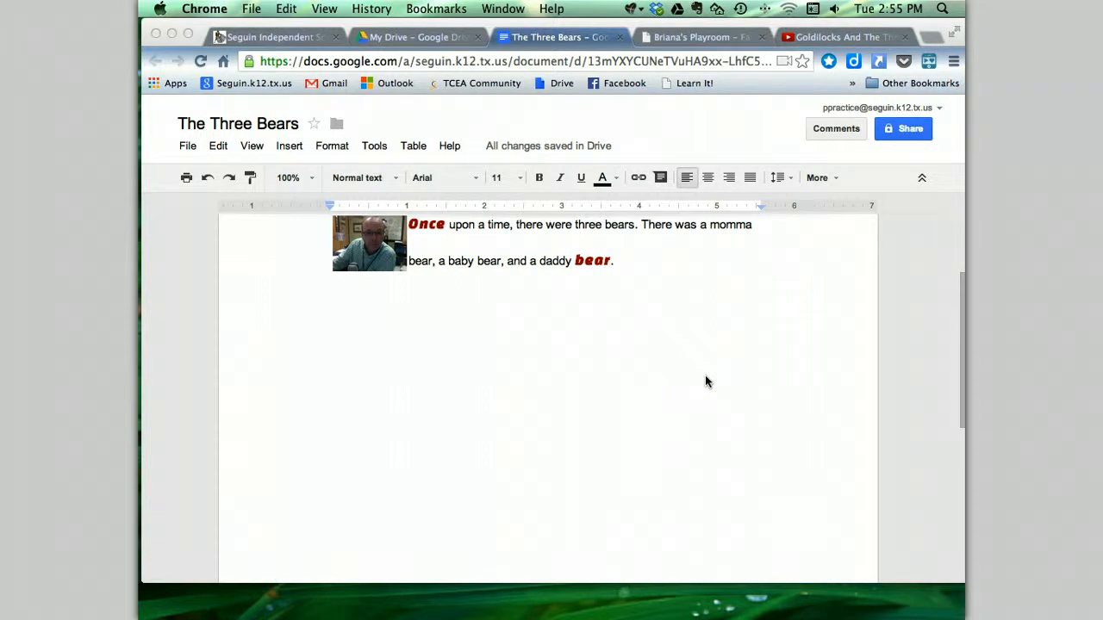
Step: Select the word "bear" at the end of the story and copy the address of the Goldilocks And The Three Bears YouTube video
scroll(705, 379, up, 2)
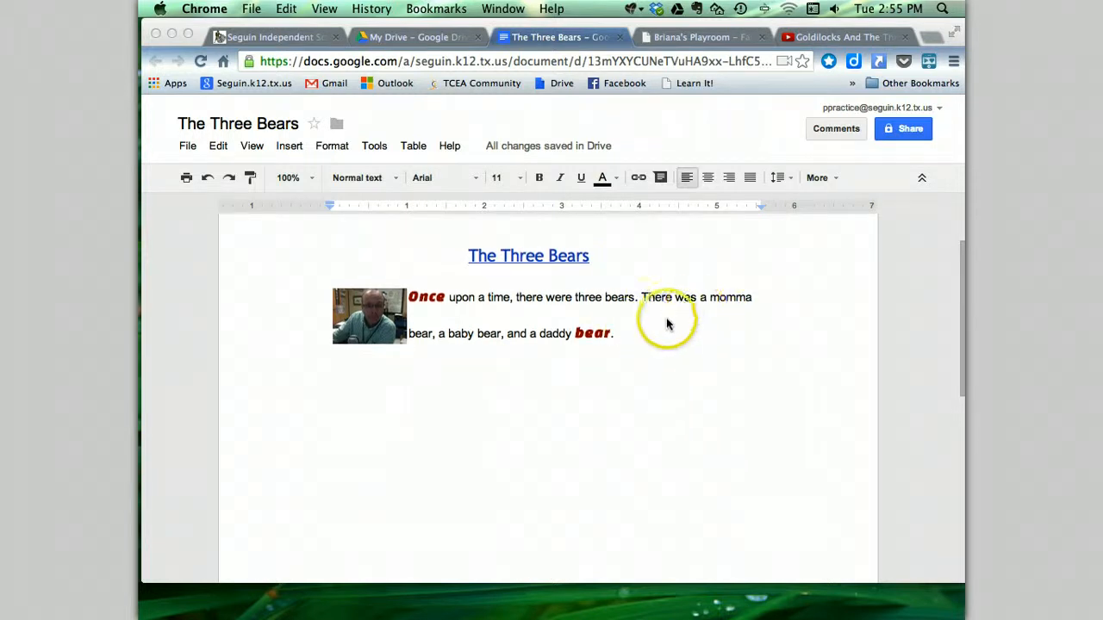
click(591, 340)
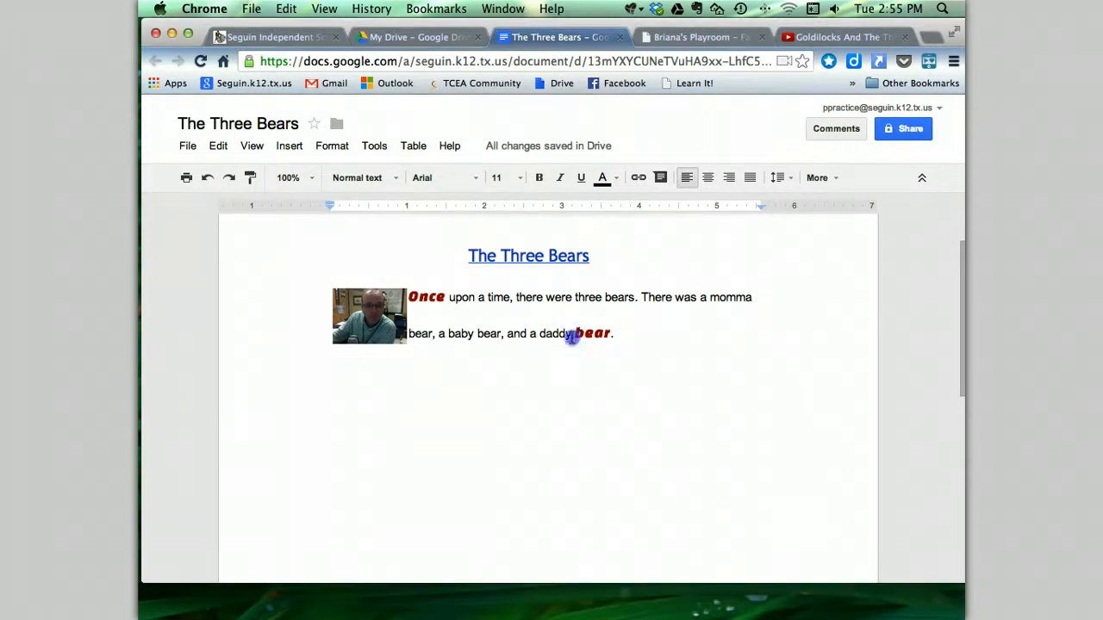
double_click(591, 333)
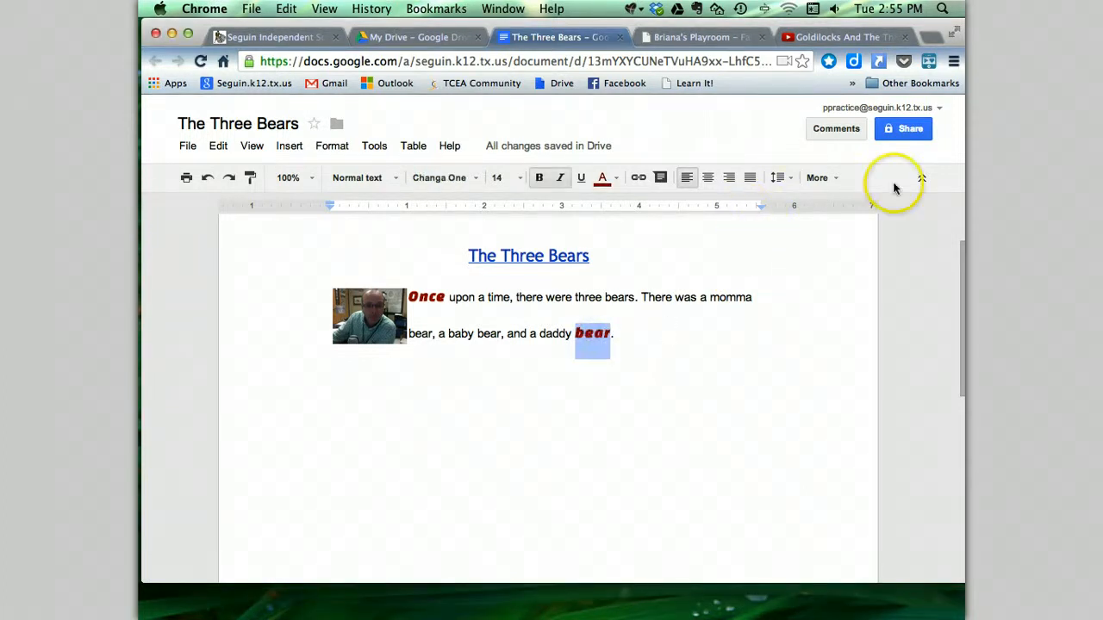
click(862, 36)
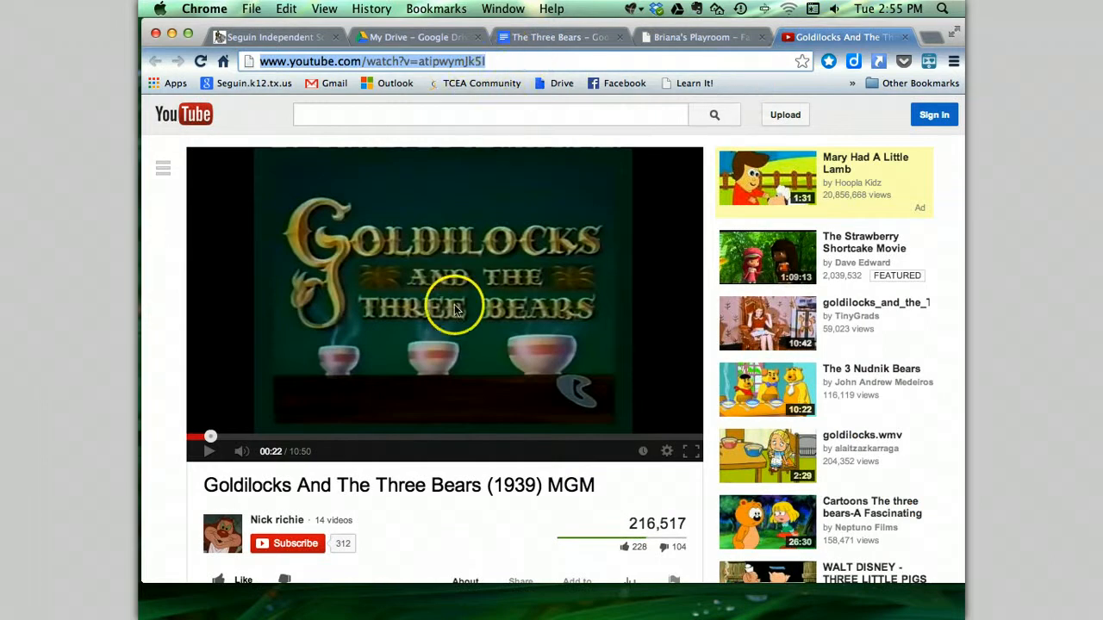
right_click(464, 65)
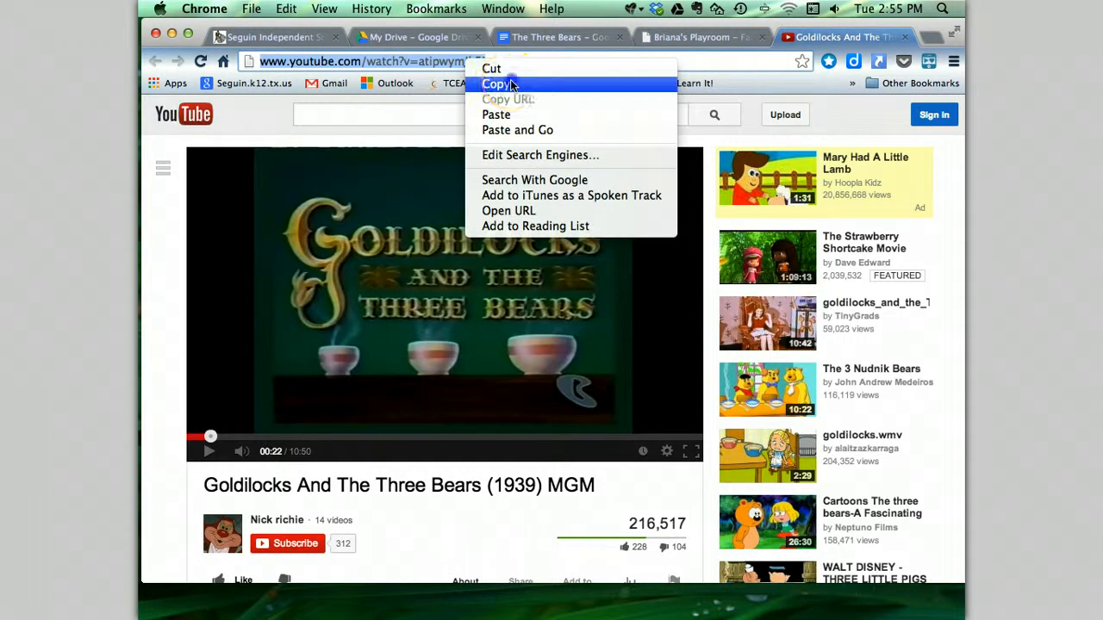
click(493, 84)
Step: Return to The Three Bears document and link the selected word "bear" to the copied YouTube address
click(560, 37)
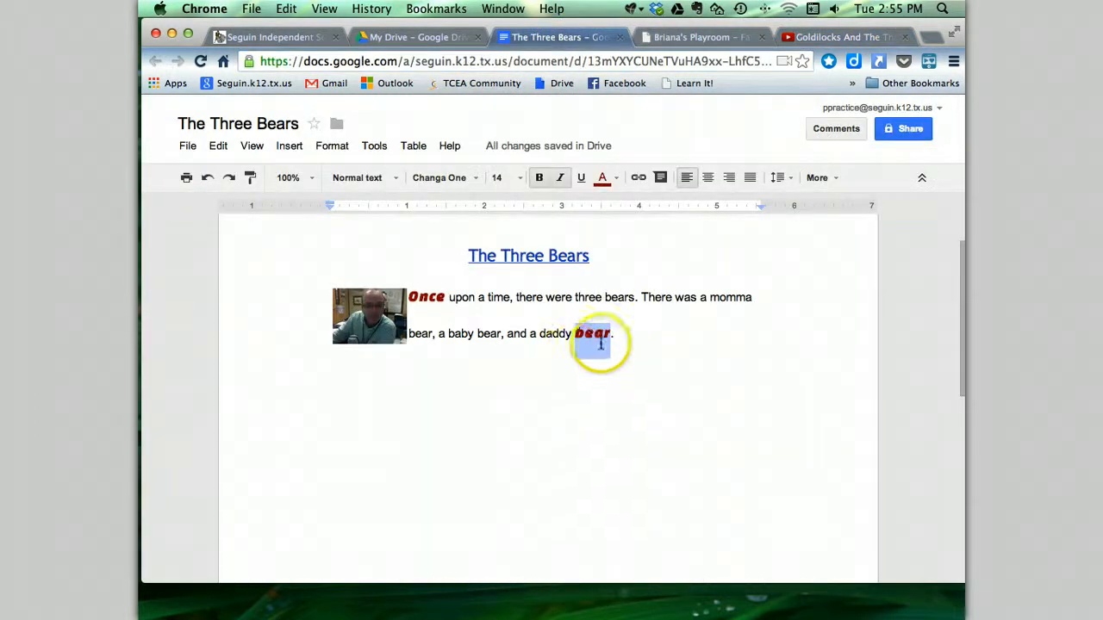
click(291, 147)
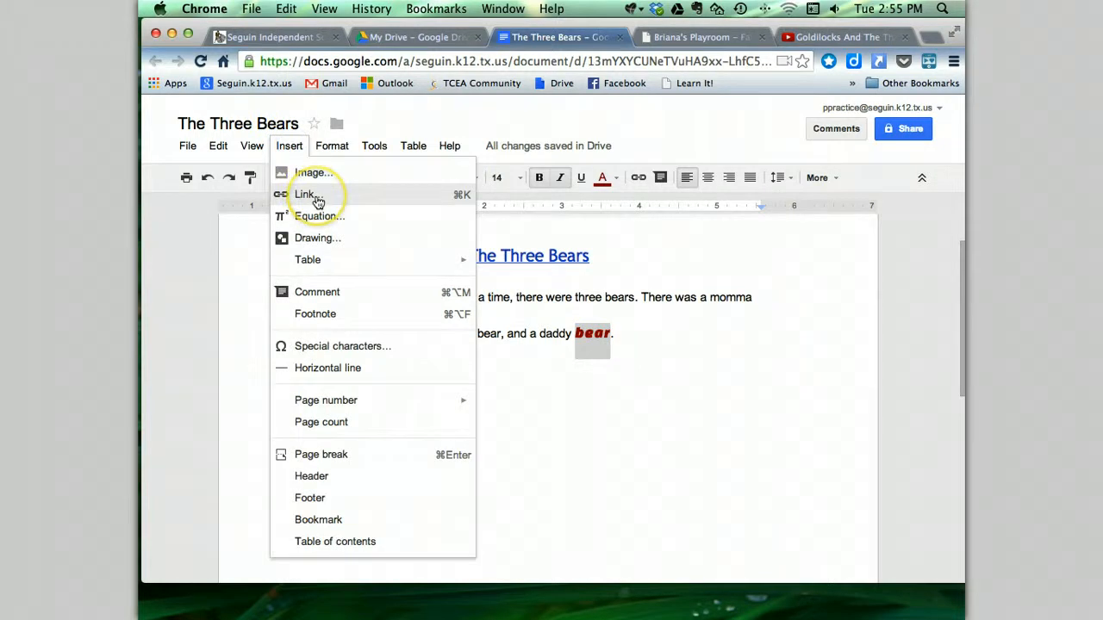
click(416, 116)
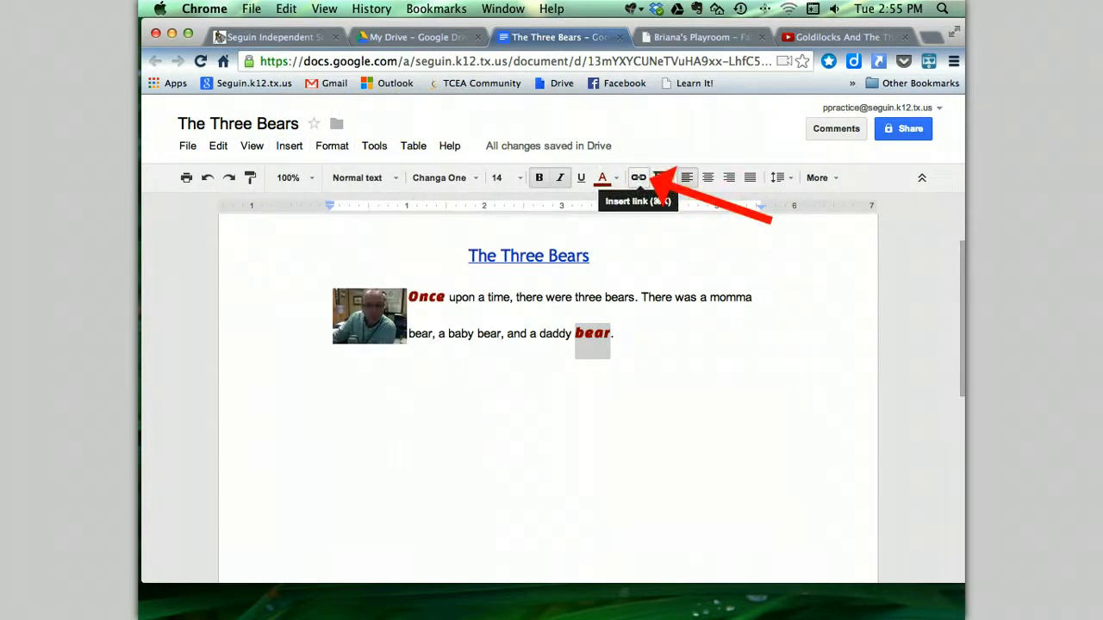
click(640, 178)
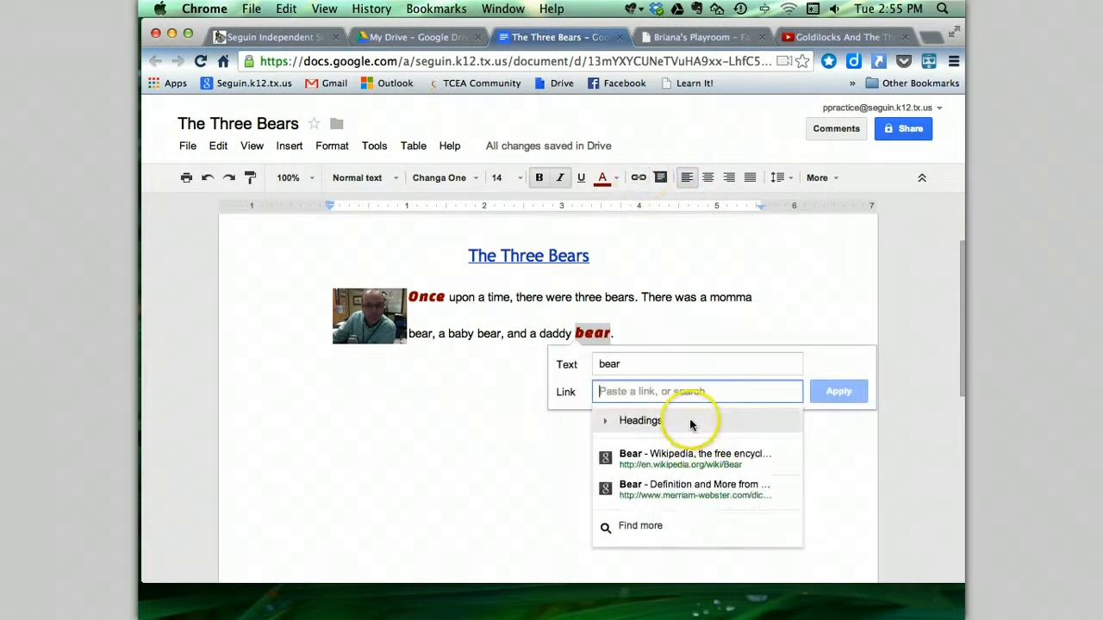
right_click(681, 389)
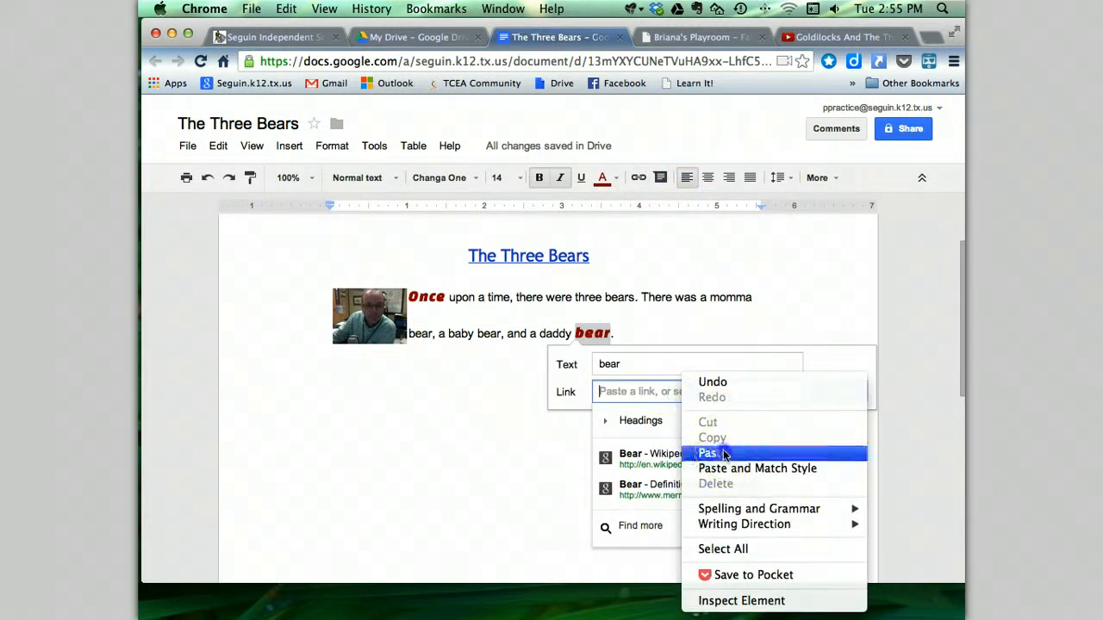
click(724, 454)
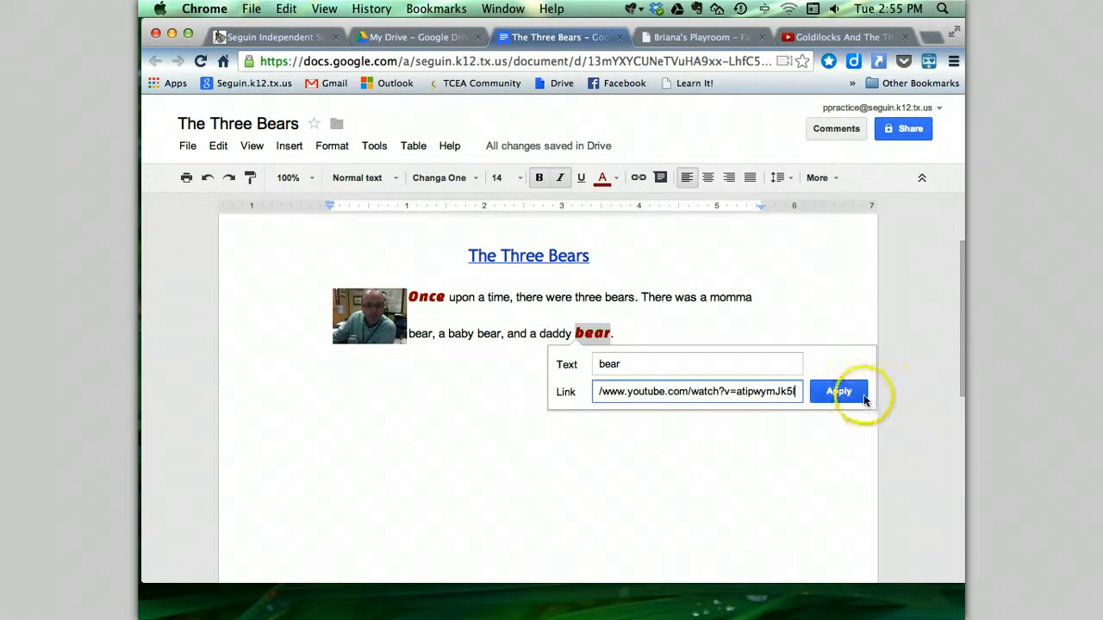
click(842, 392)
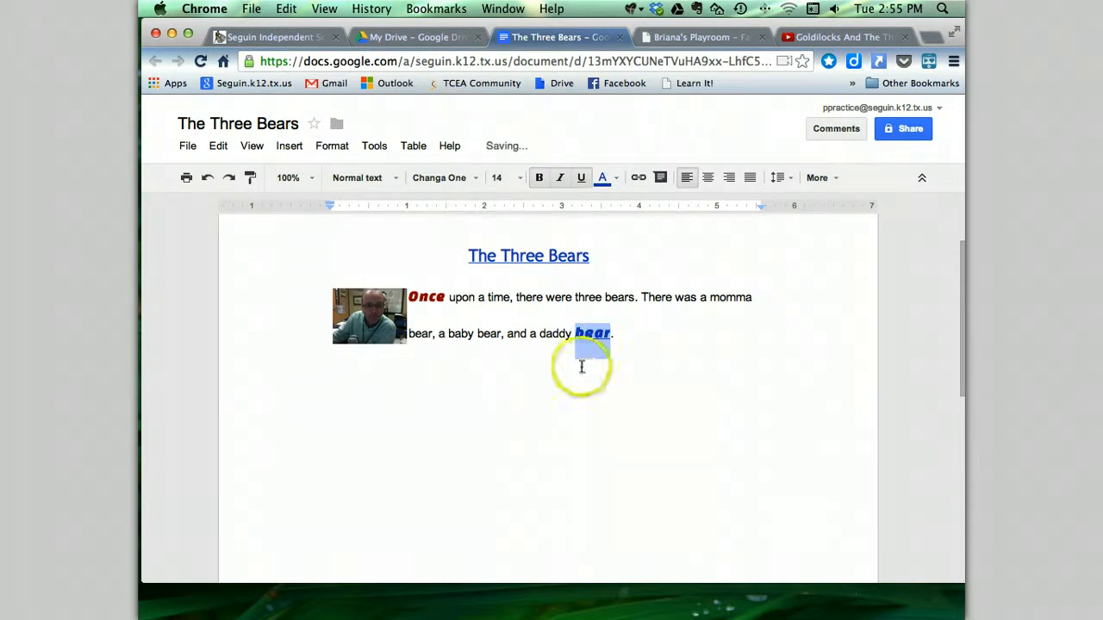
click(623, 336)
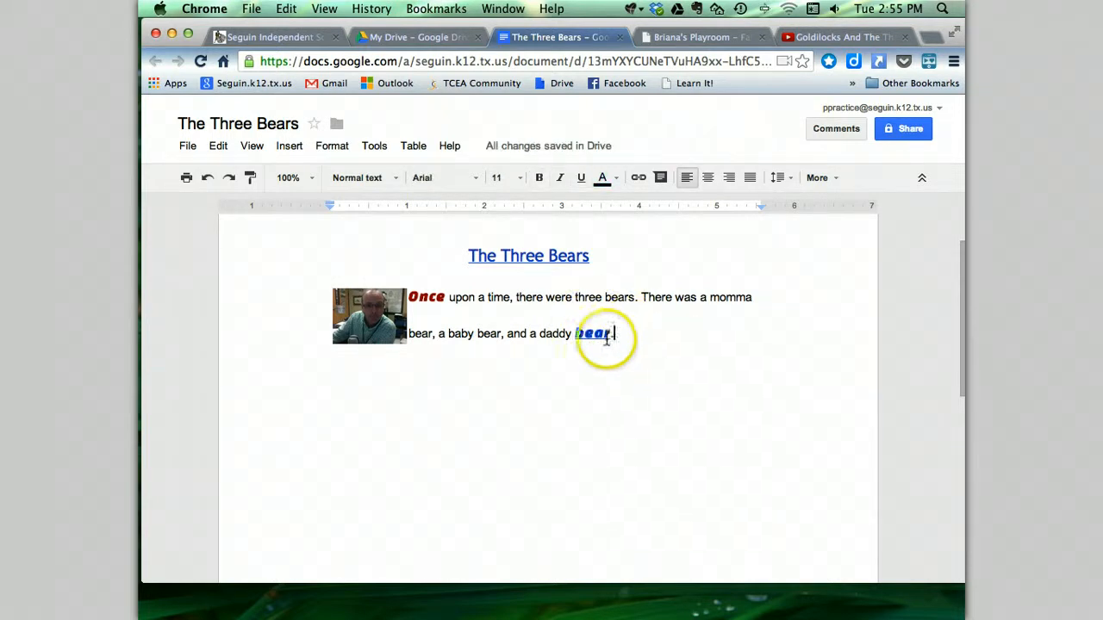
Step: Check the link attached to the word "bear" at the end of the story
click(586, 332)
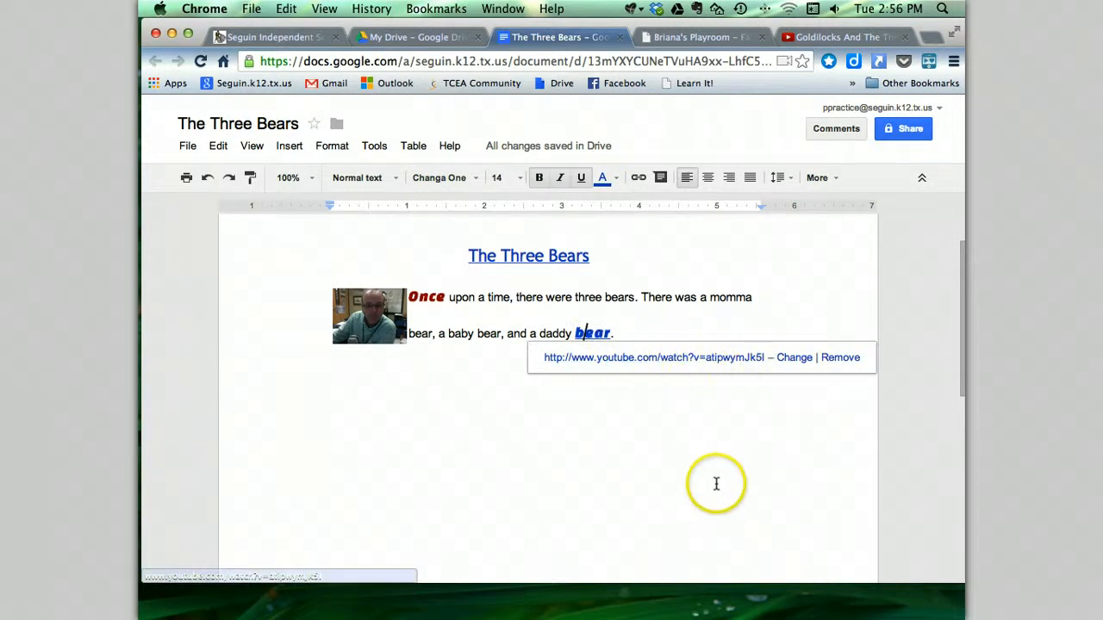
click(708, 453)
click(712, 598)
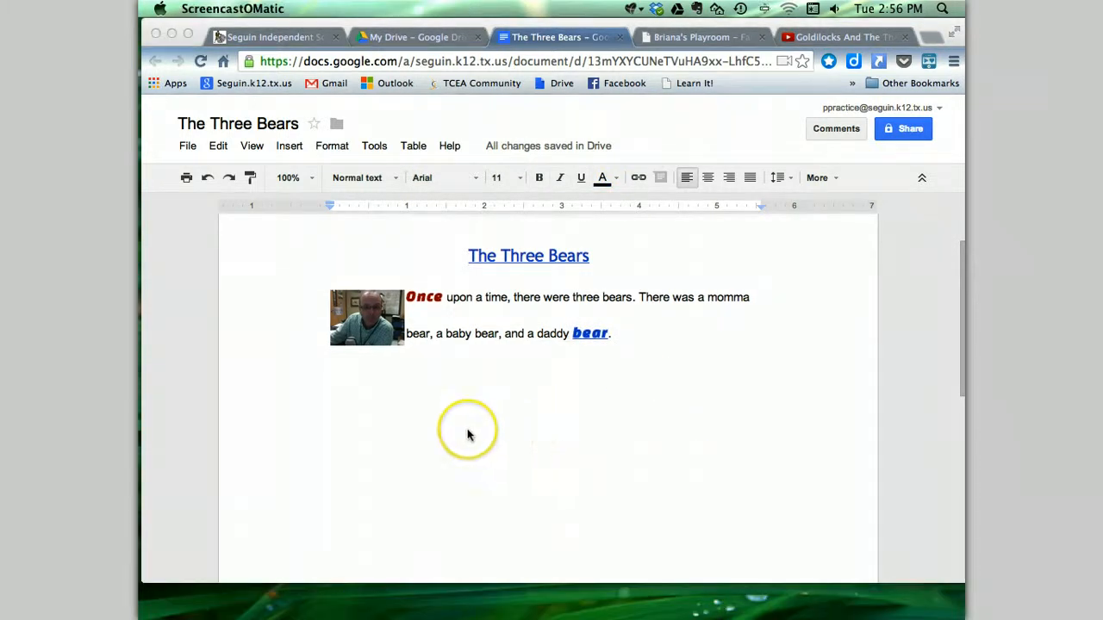
Step: Set the webcam snapshot in line with the text and link it to the copied YouTube address
click(385, 320)
click(385, 321)
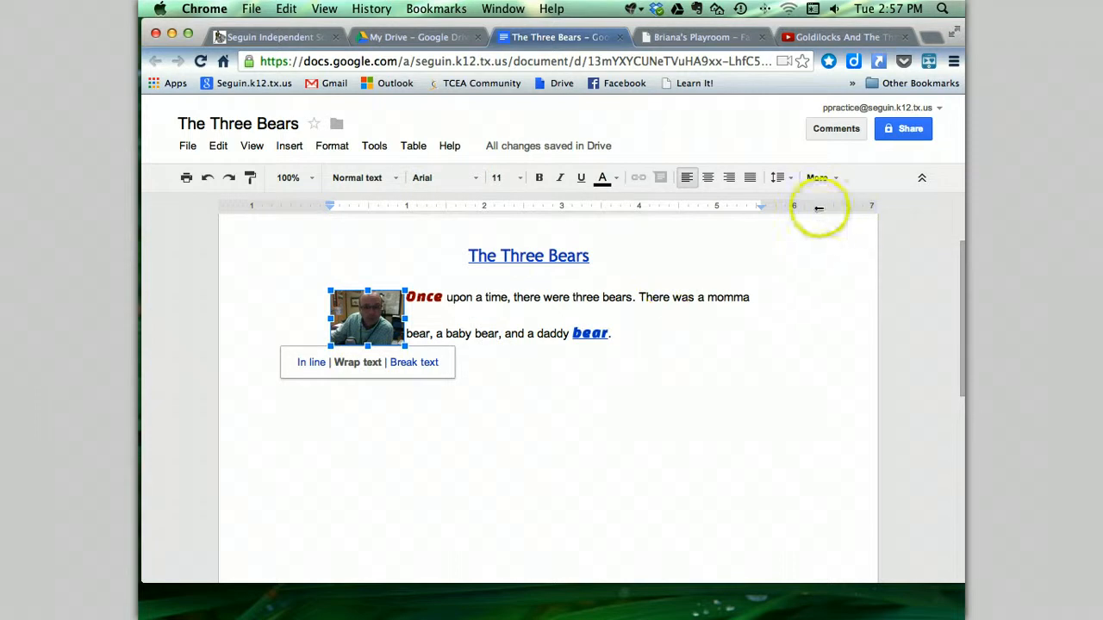
click(313, 363)
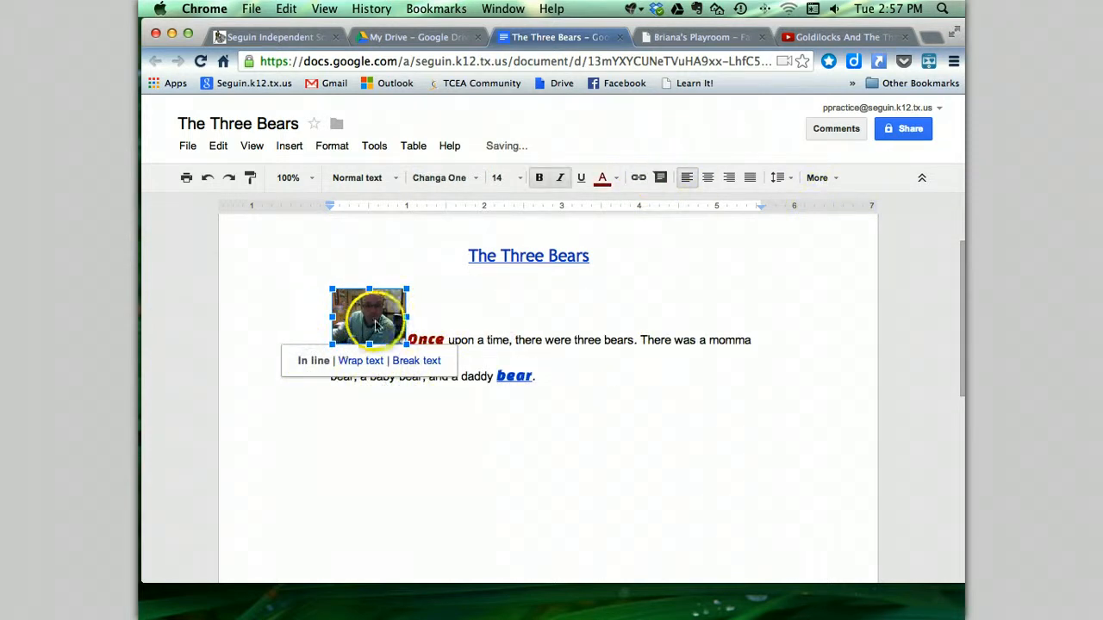
click(639, 177)
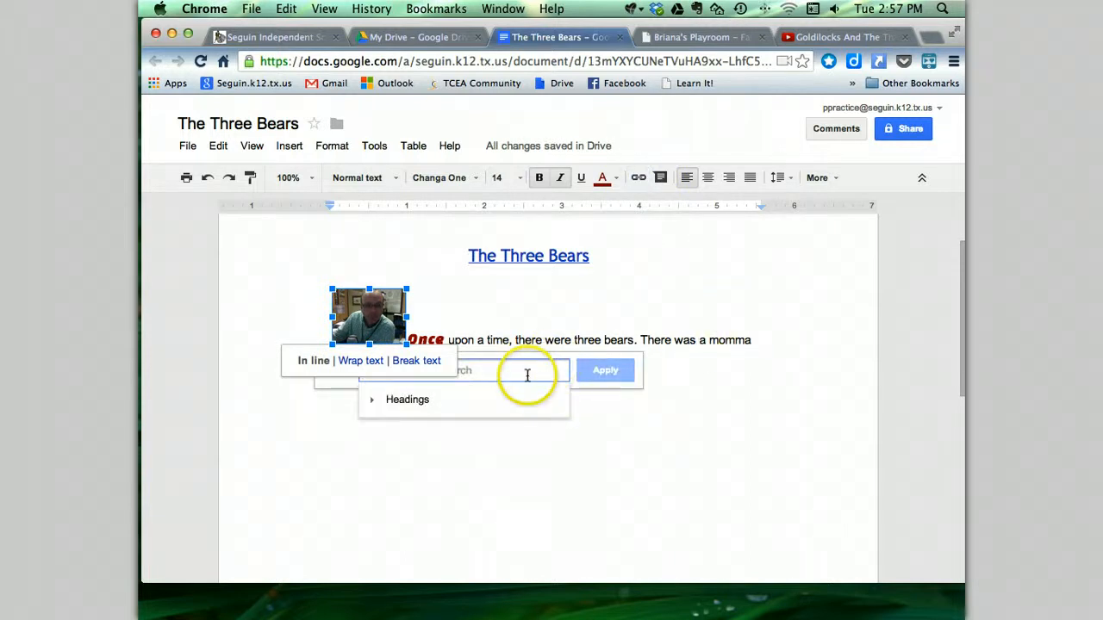
key(super+v)
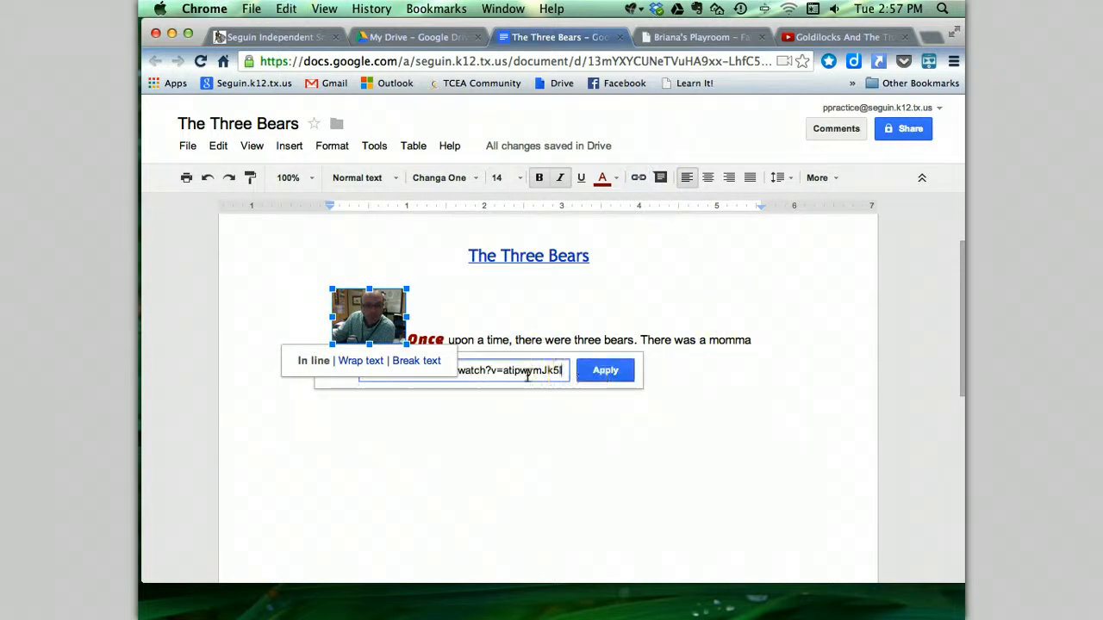
click(594, 372)
click(579, 379)
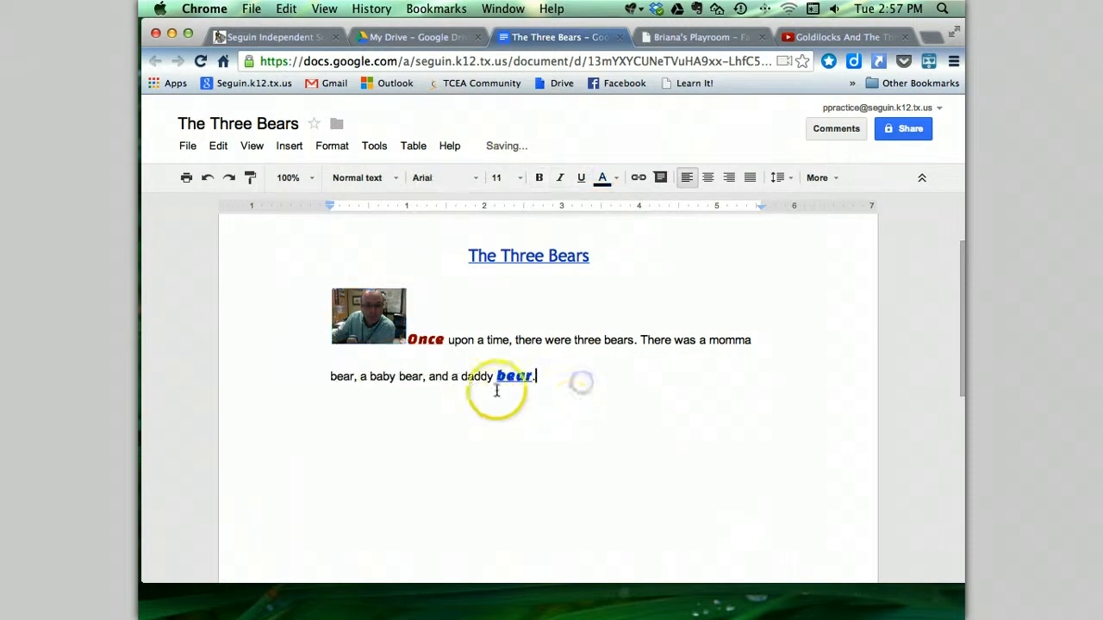
Step: Check the link attached to the webcam snapshot
click(385, 317)
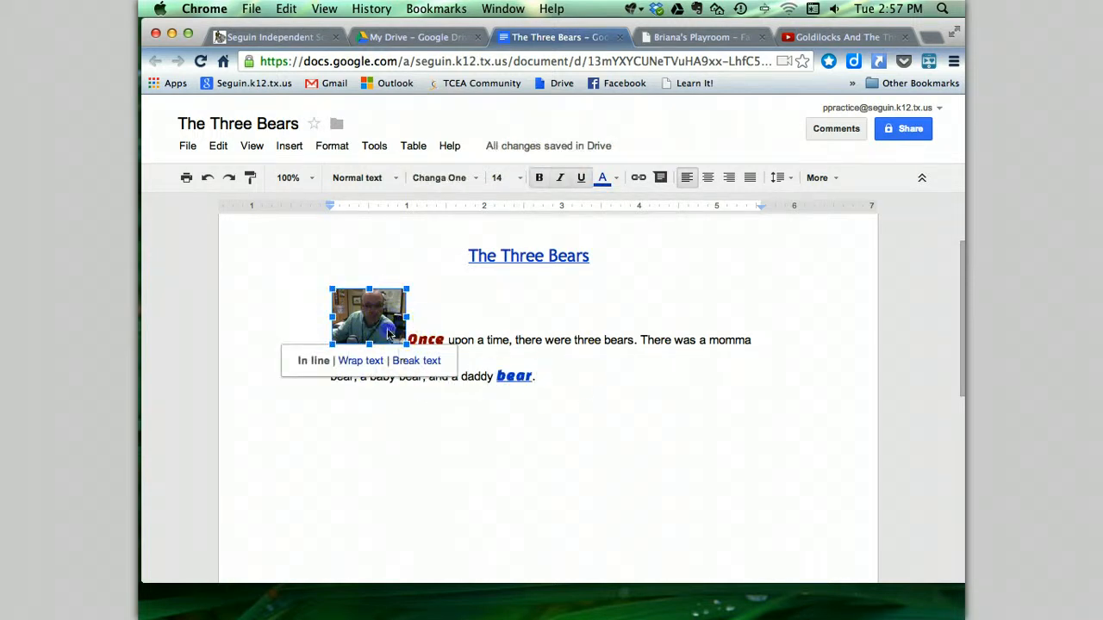
click(582, 375)
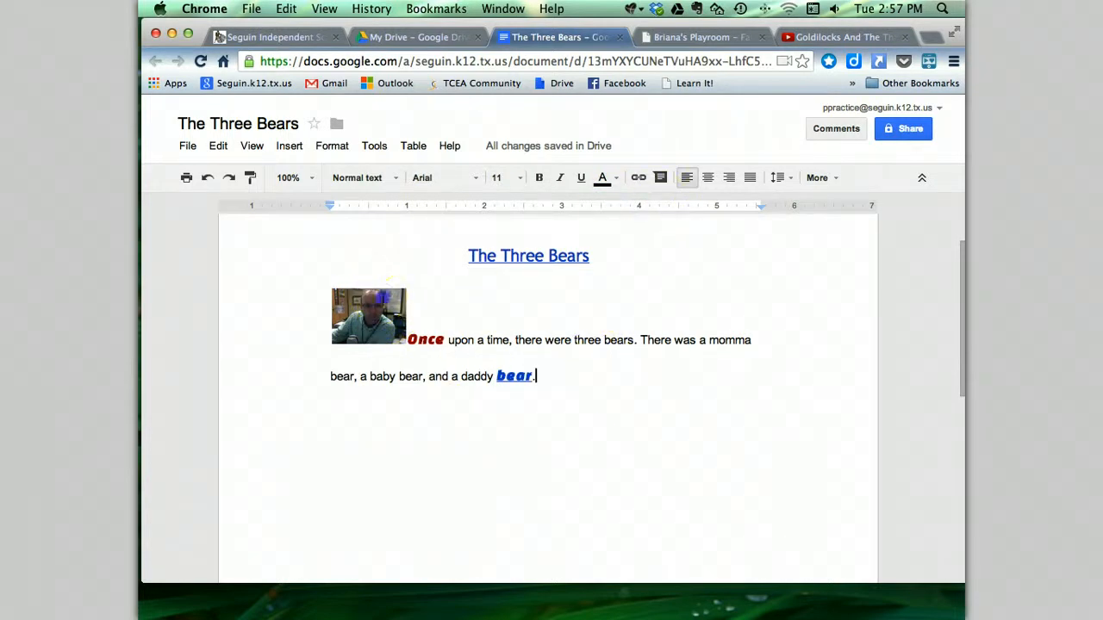
click(381, 284)
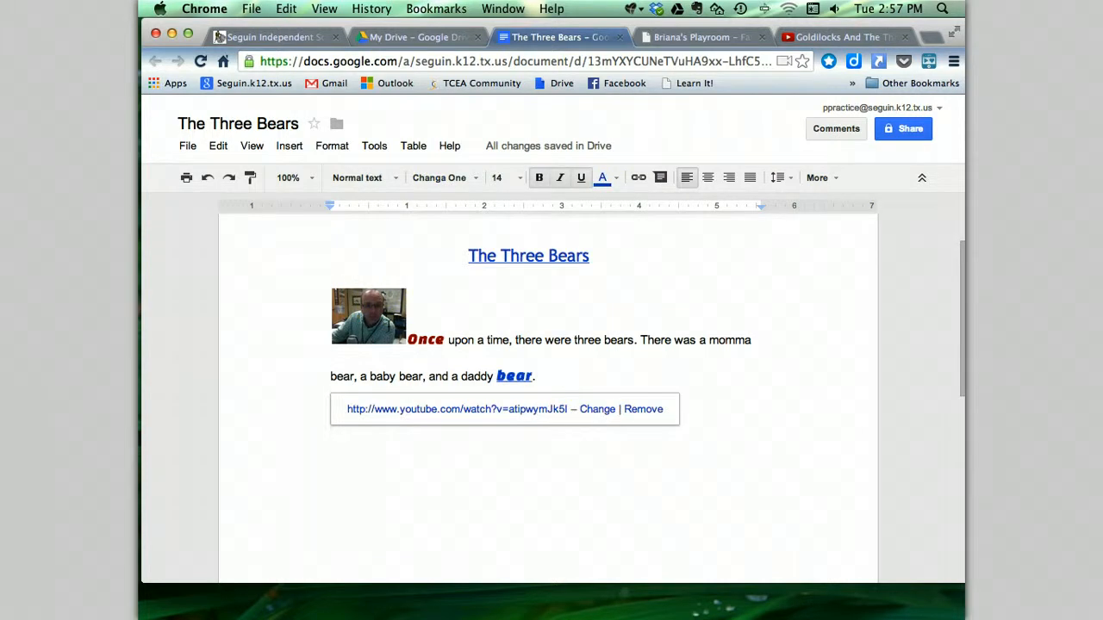
Step: Insert a table with 4 columns and 4 rows on the empty line below the story
click(740, 422)
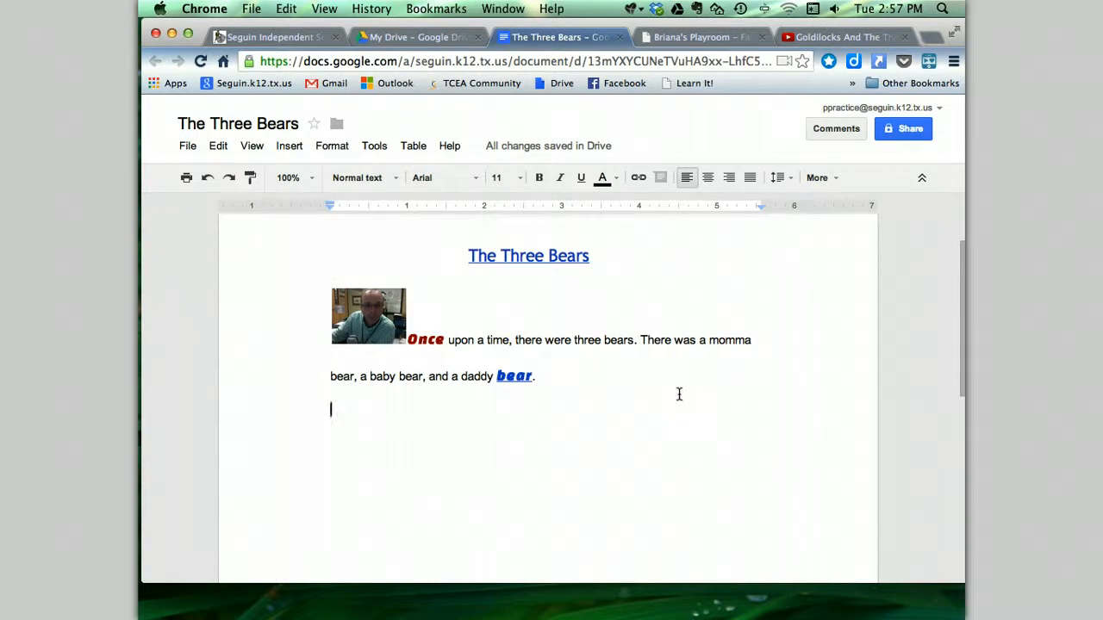
click(415, 145)
mouse_move(424, 178)
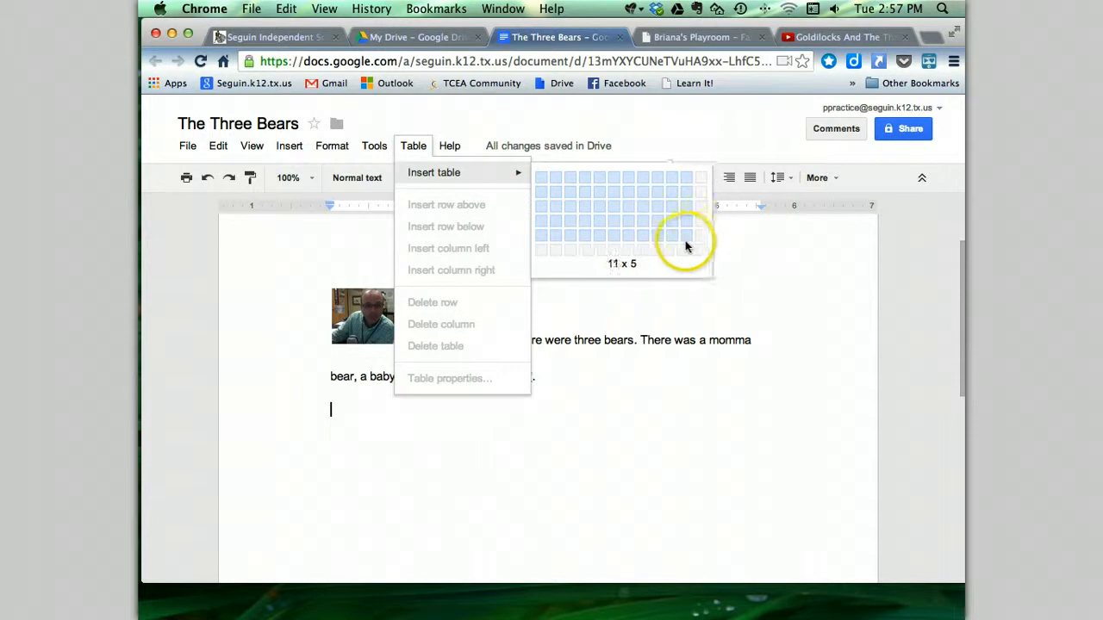
click(581, 216)
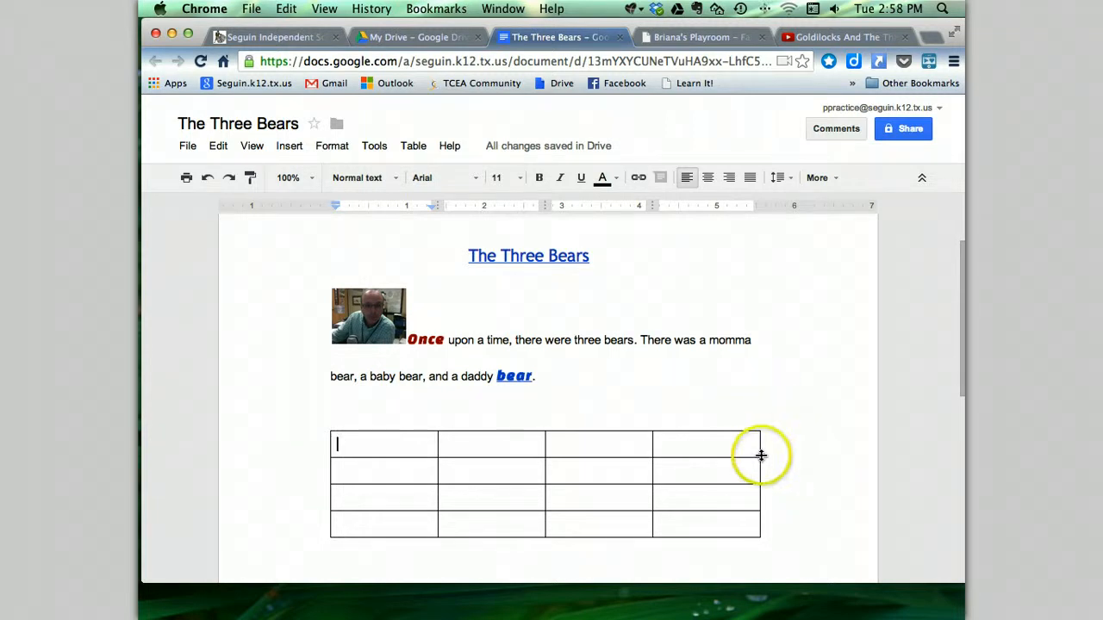
Step: Select all cells of the table and set its border to dark red with a 3 pt width in the table properties
drag(744, 526, 376, 447)
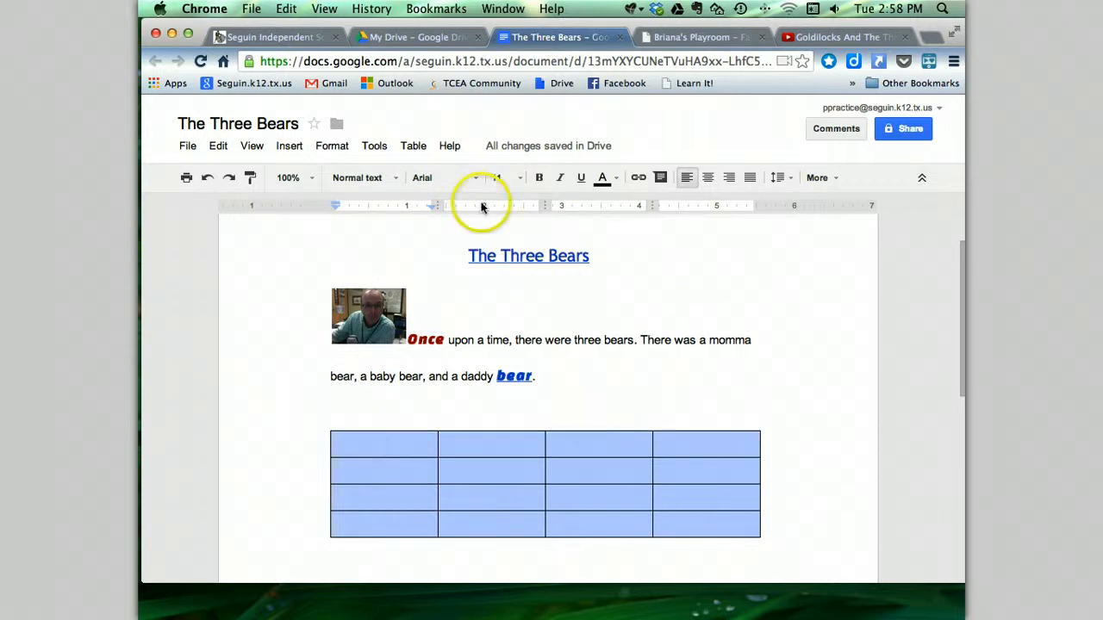
click(412, 145)
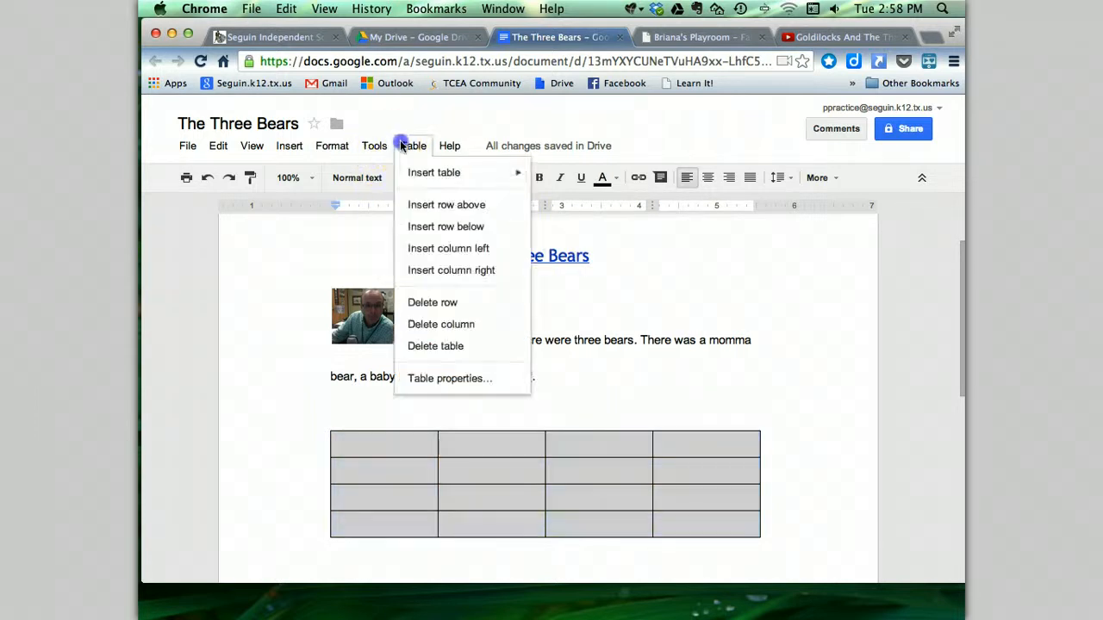
click(498, 385)
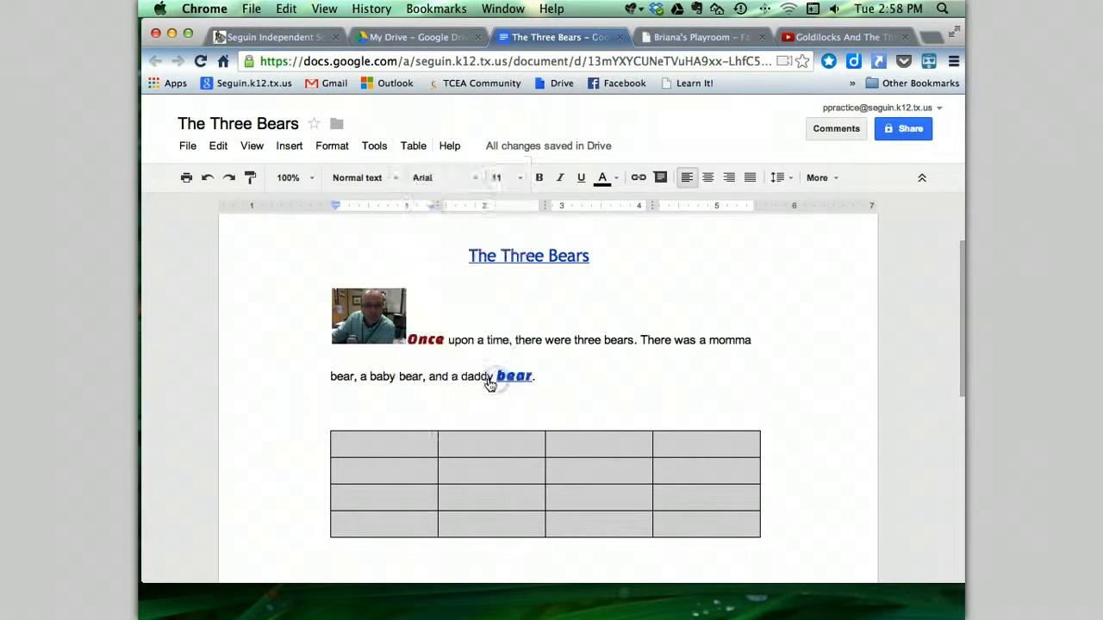
click(410, 290)
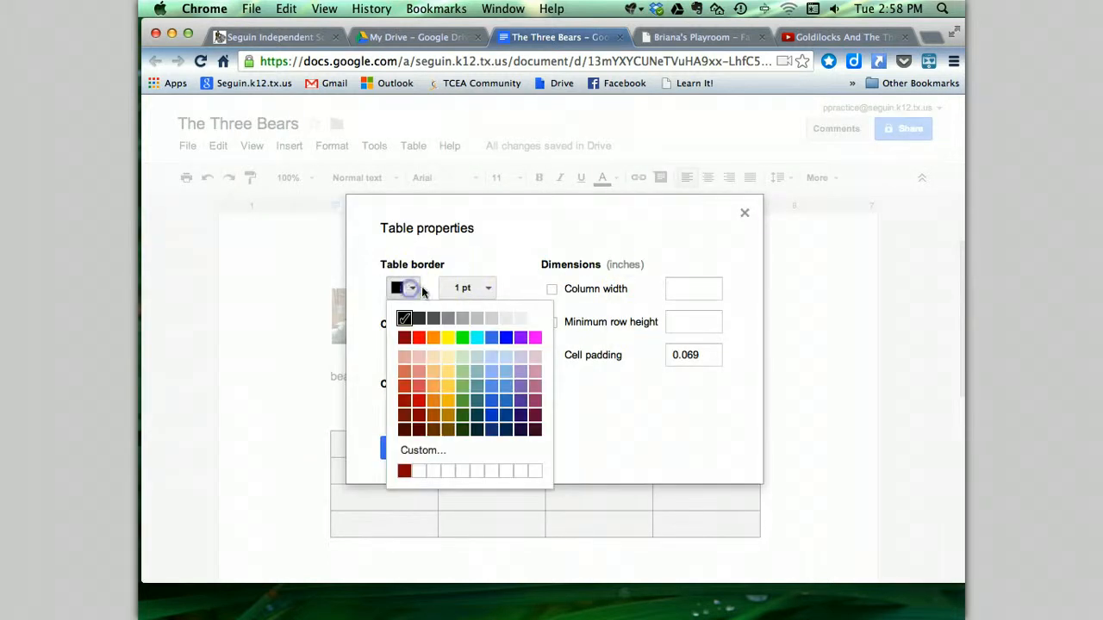
click(403, 337)
click(488, 289)
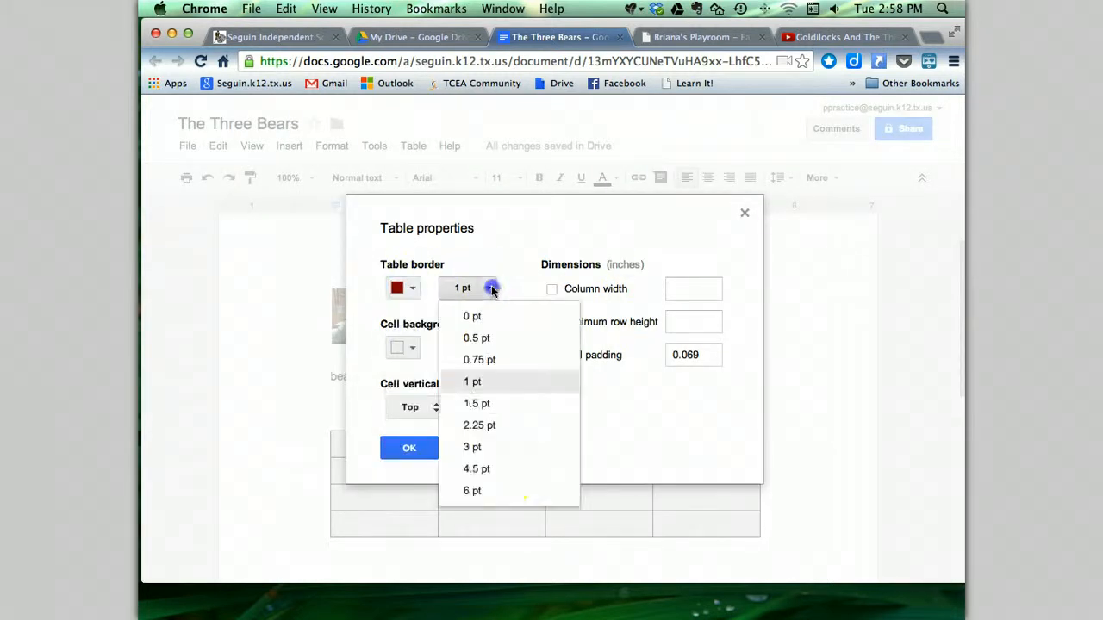
click(495, 448)
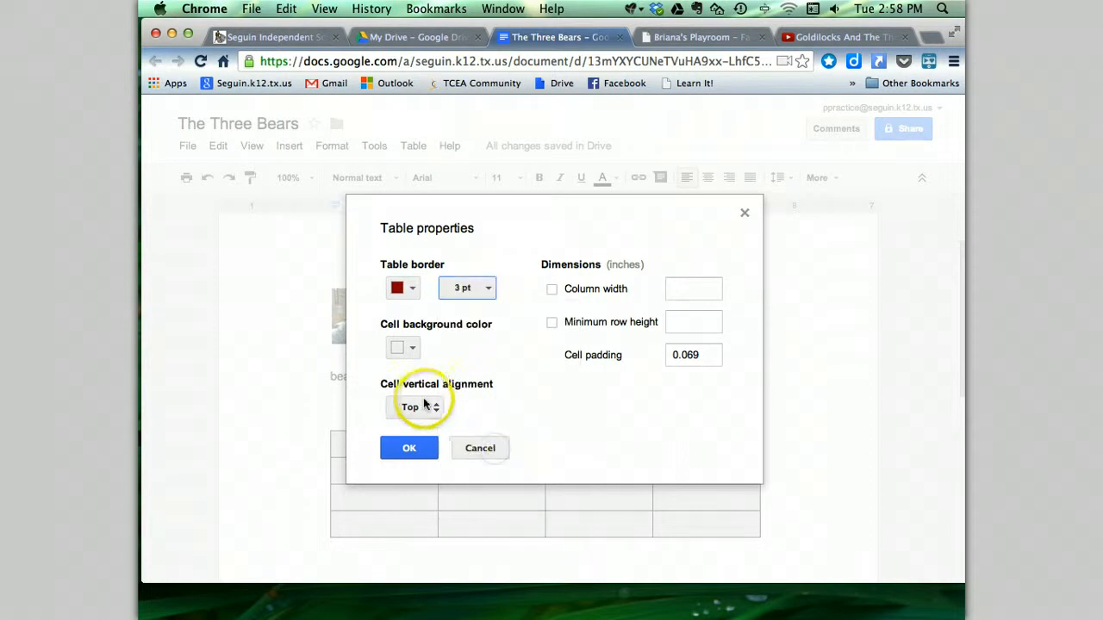
Step: Set the cell background color of the selected table to bright green and apply the table properties
click(411, 348)
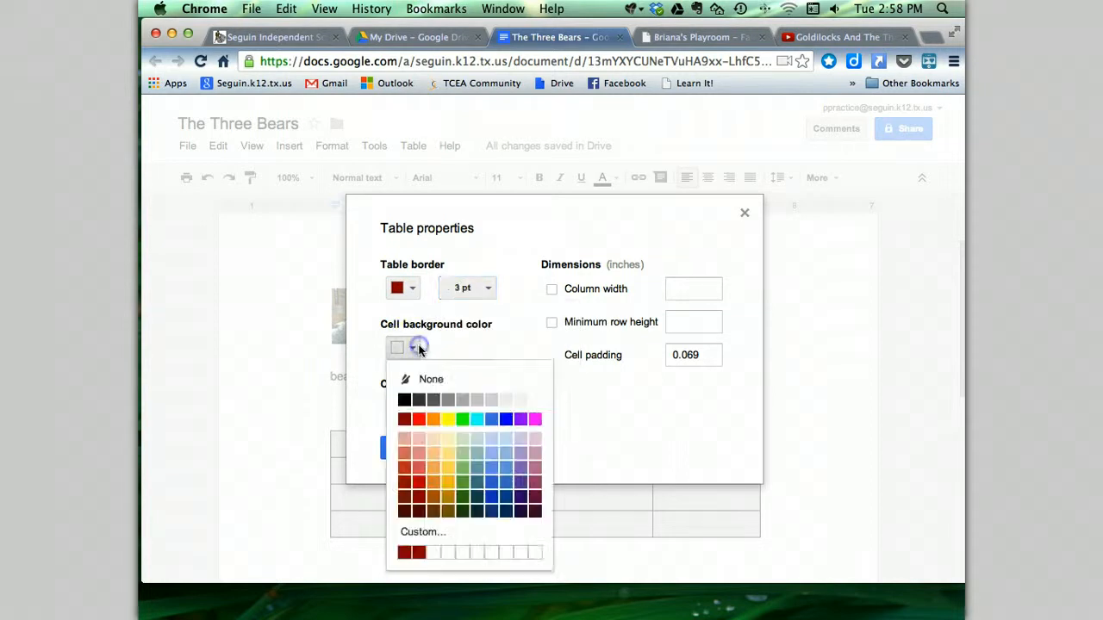
click(463, 419)
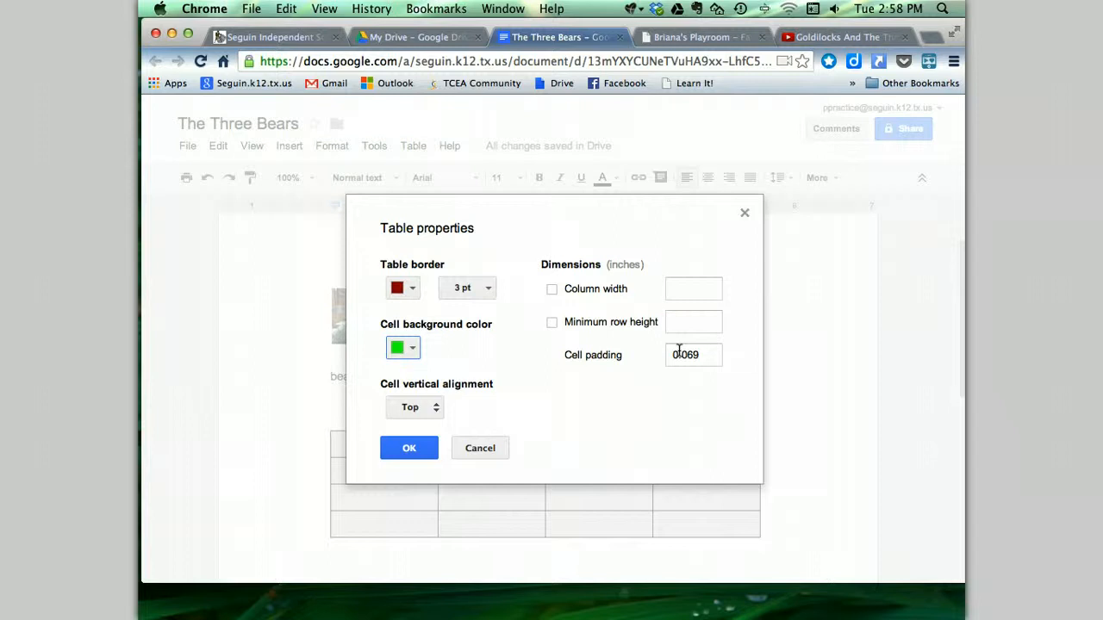
click(422, 447)
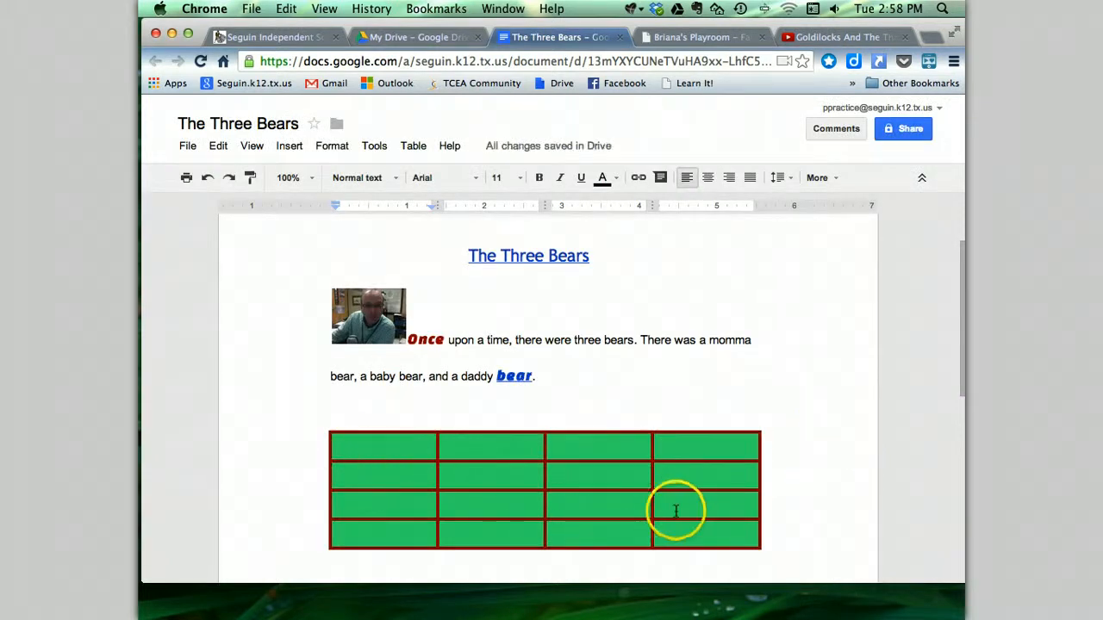
Step: Enter "Momma Bear" and "Baby Bear" in the first two cells of the table's top row
click(397, 448)
click(496, 440)
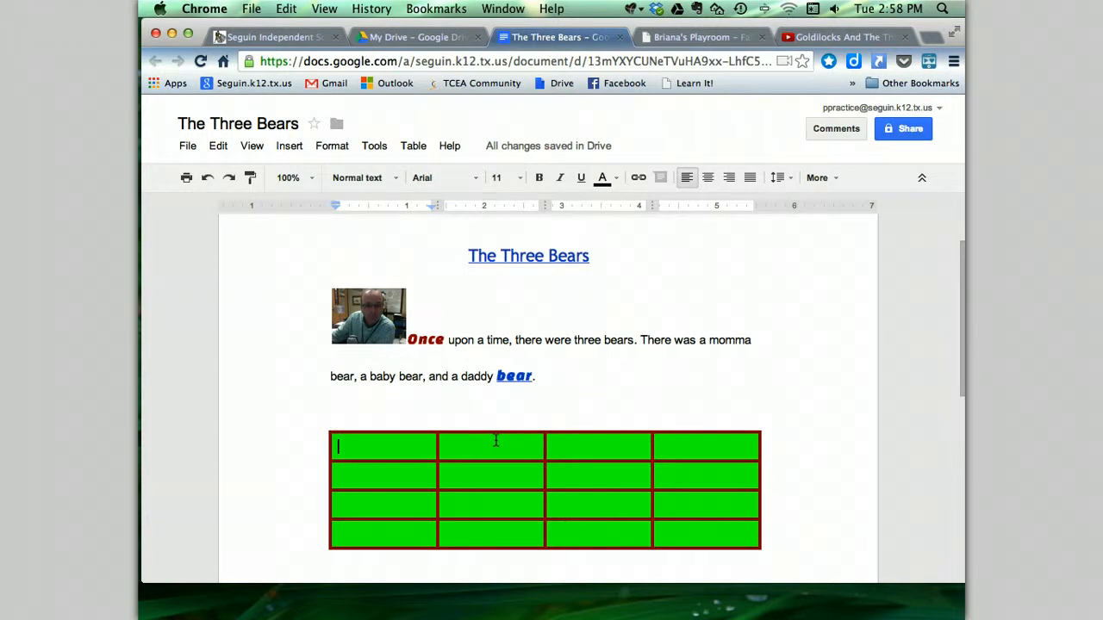
text(Momma Bear)
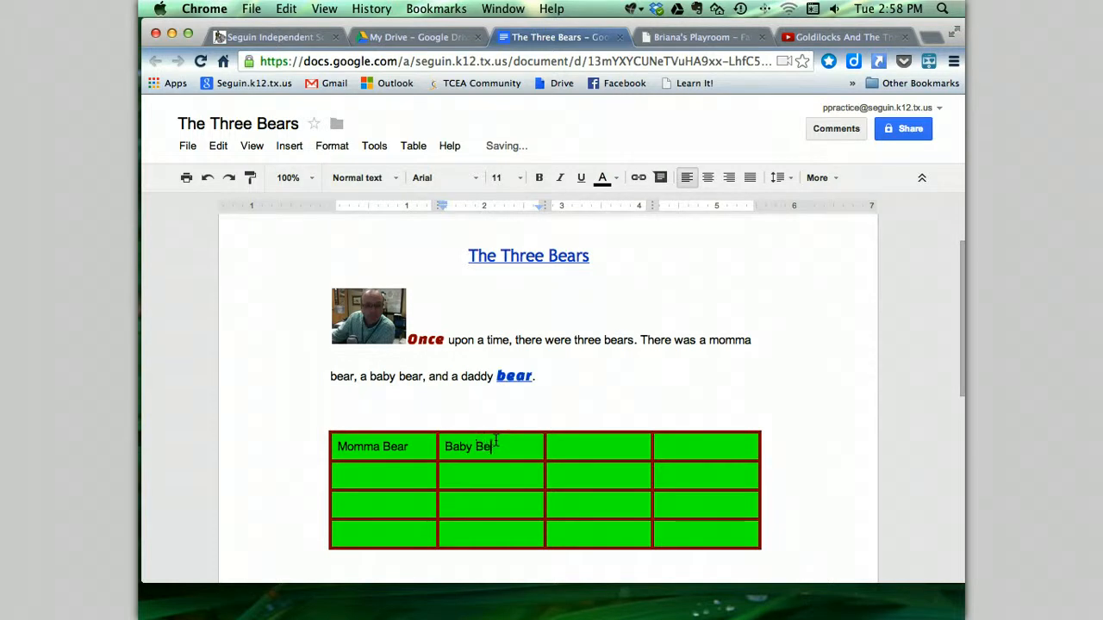
Step: Insert a new row below the last row of the table
click(607, 527)
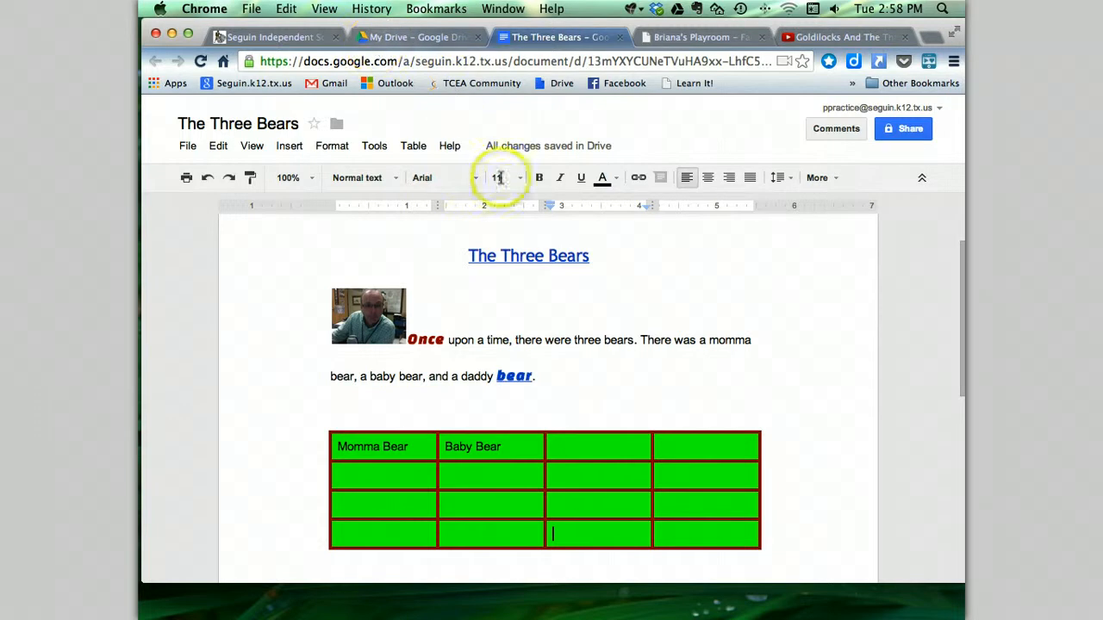
click(410, 148)
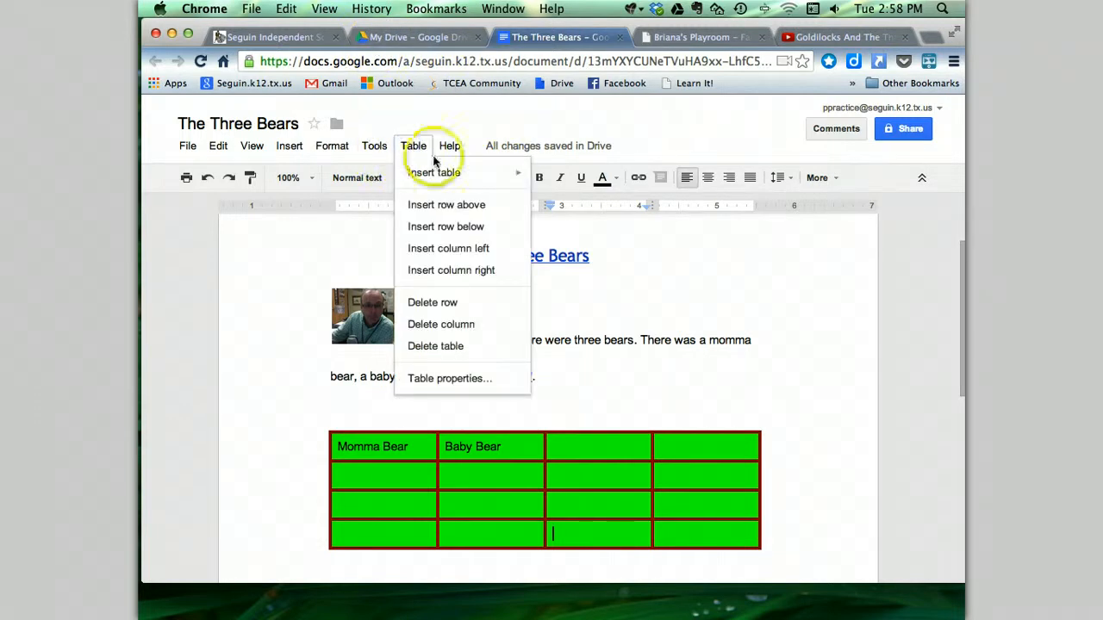
click(472, 229)
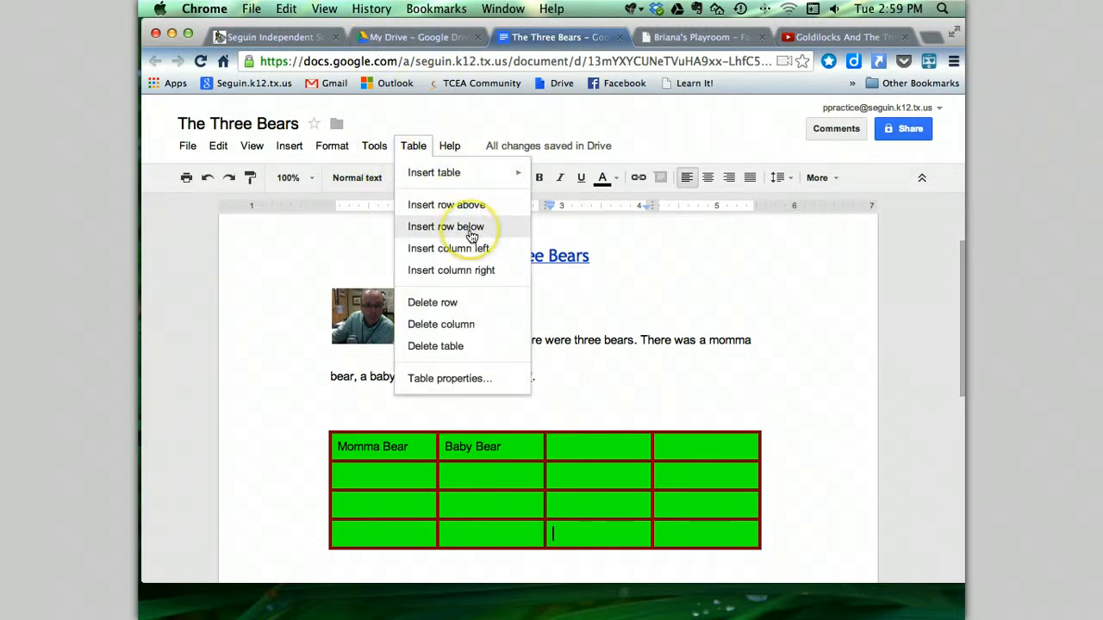
click(471, 227)
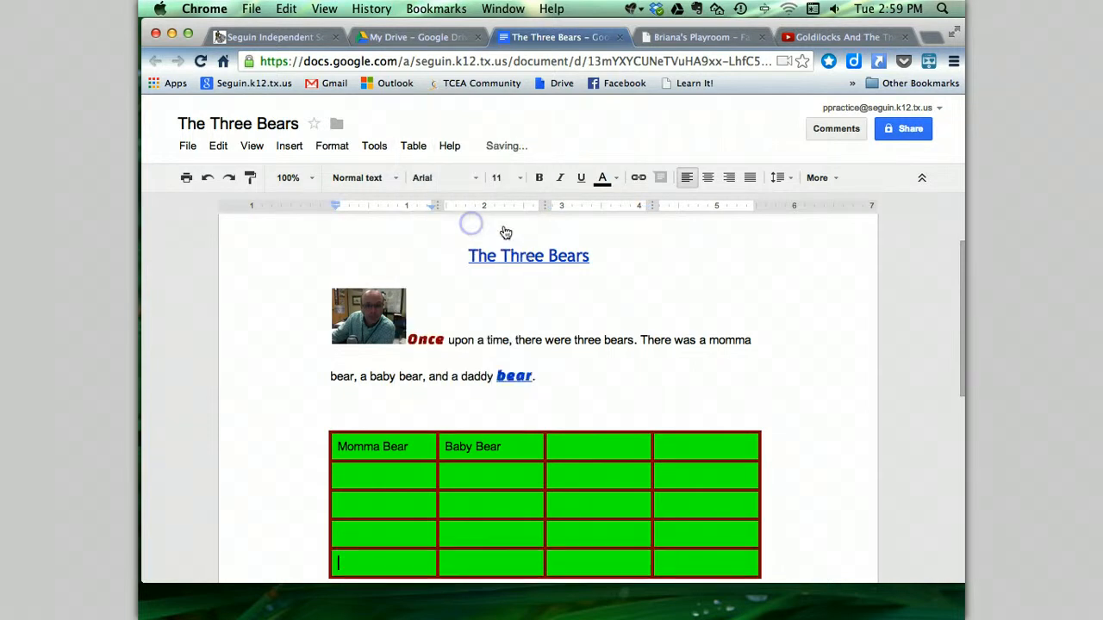
double_click(528, 382)
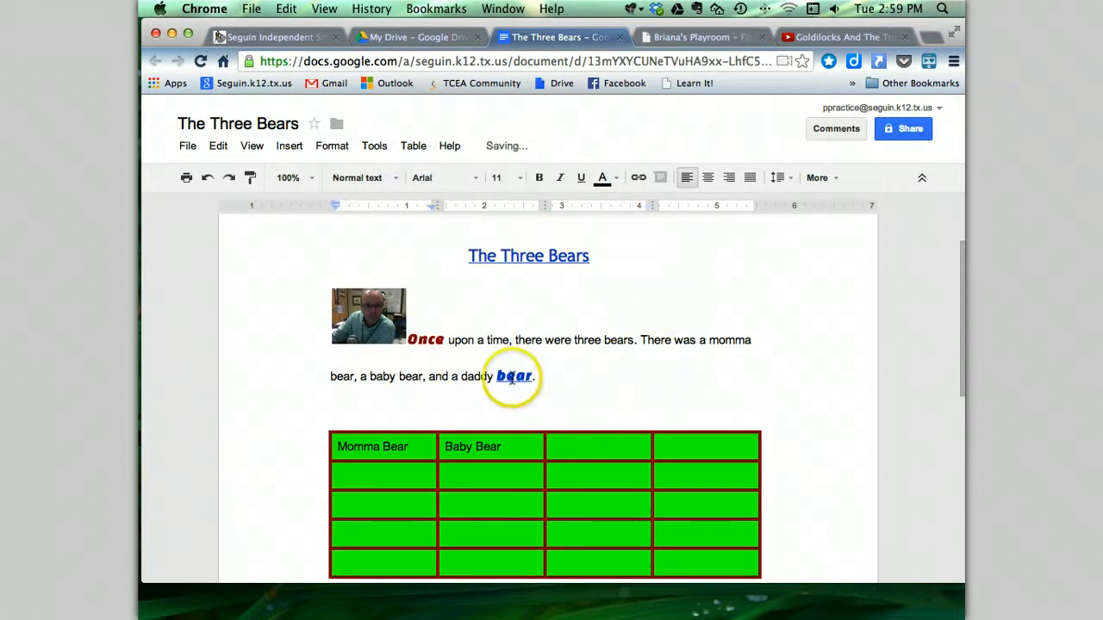
click(408, 147)
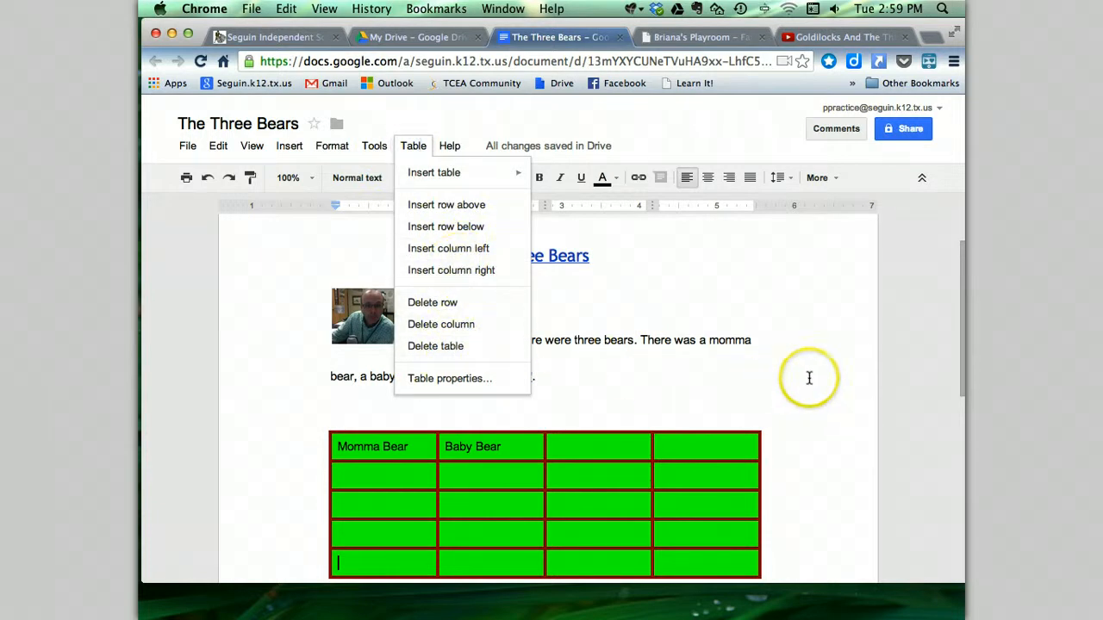
click(809, 377)
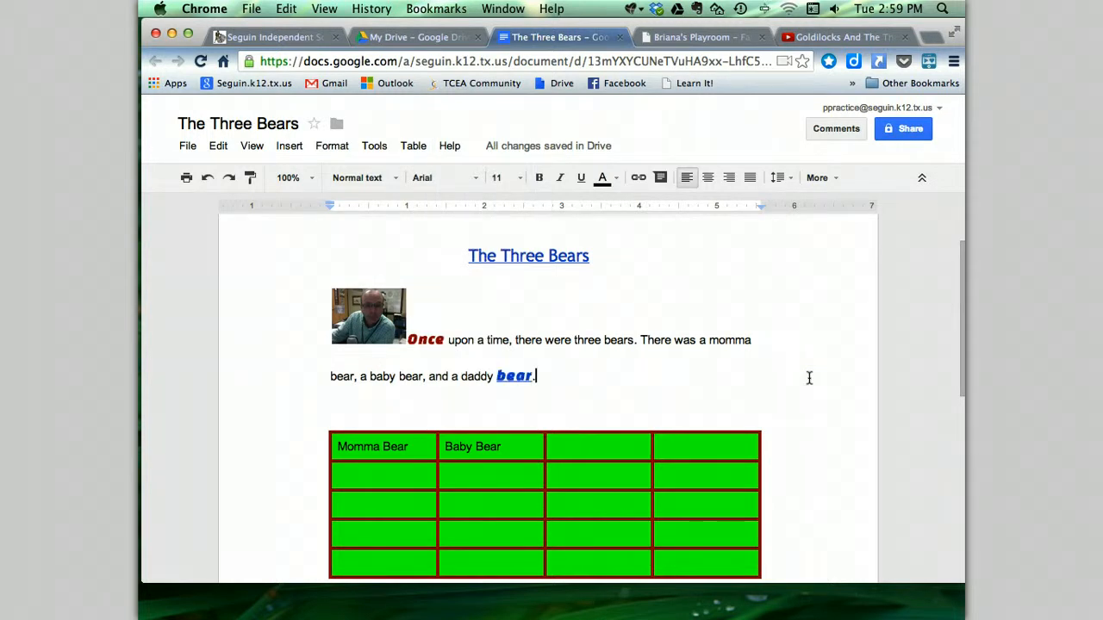
scroll(792, 414, down, 4)
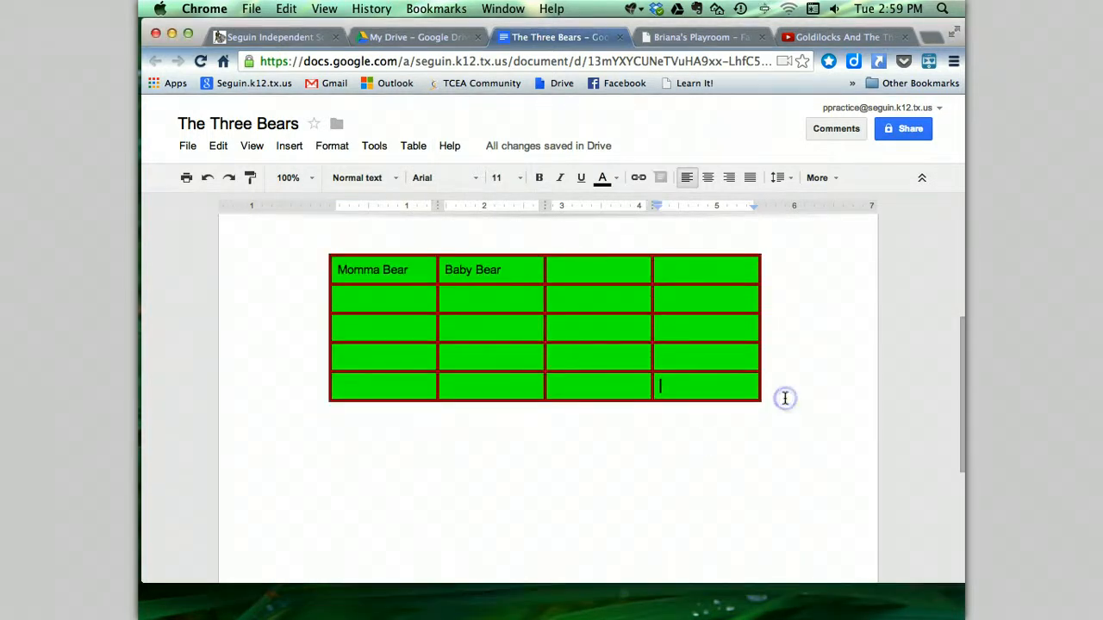
key(Return)
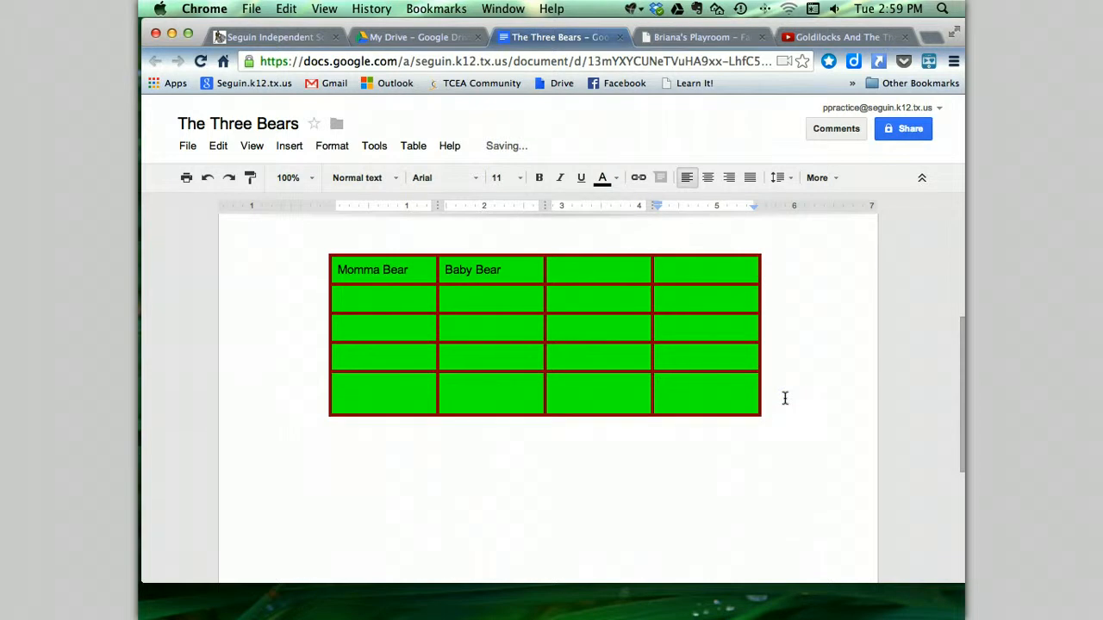
key(BackSpace)
click(828, 349)
Step: Clear the text from all table cells and add an empty line above the table
drag(796, 369, 389, 272)
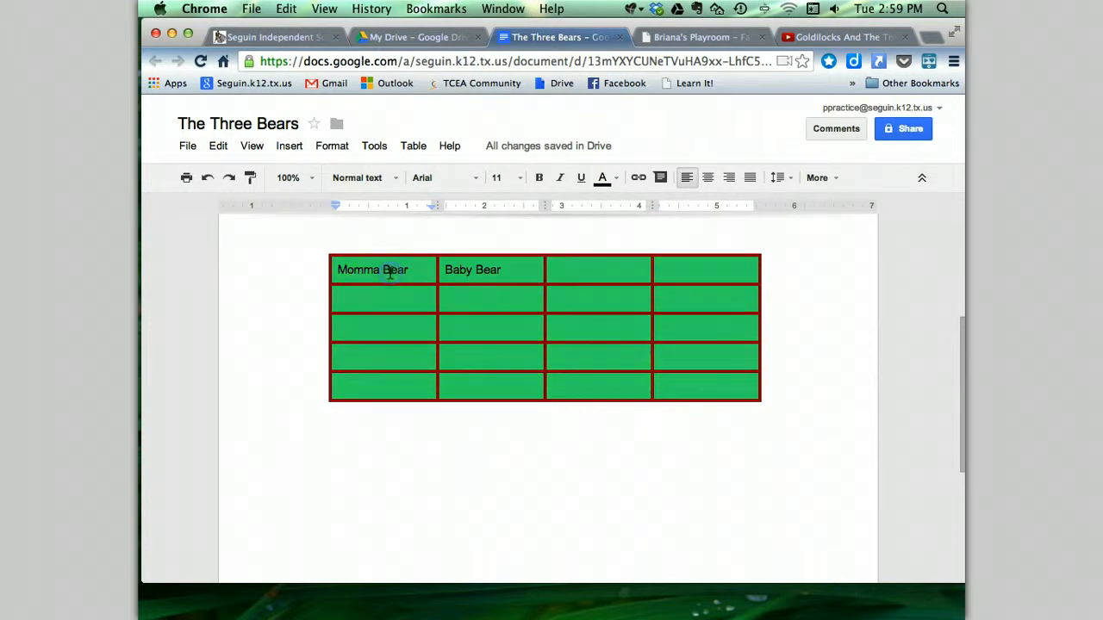
key(BackSpace)
click(555, 246)
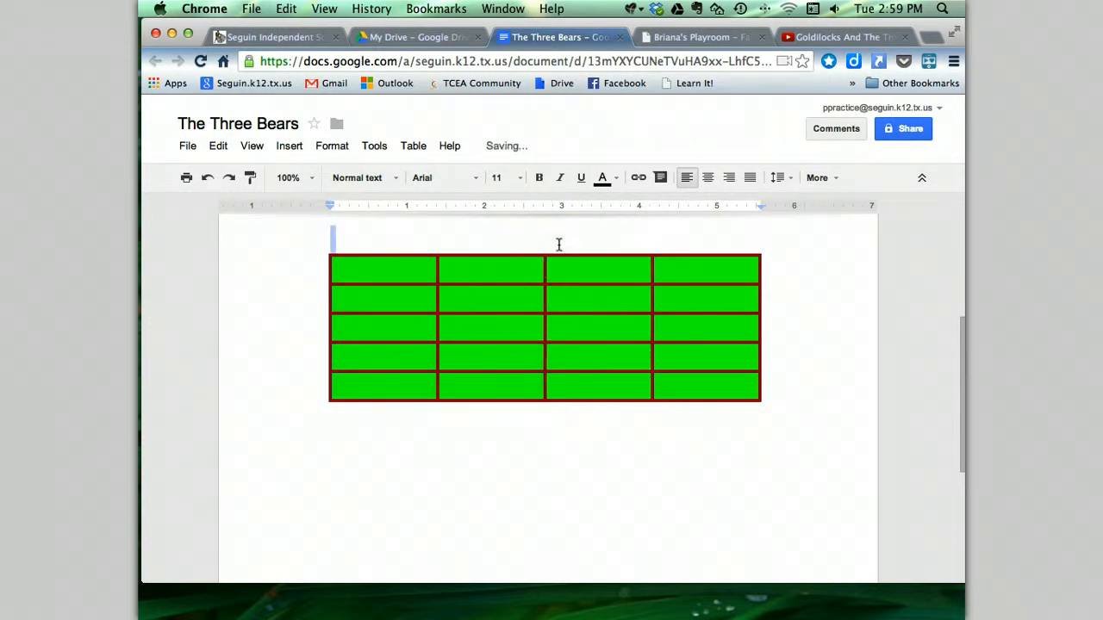
scroll(558, 245, up, 3)
key(Return)
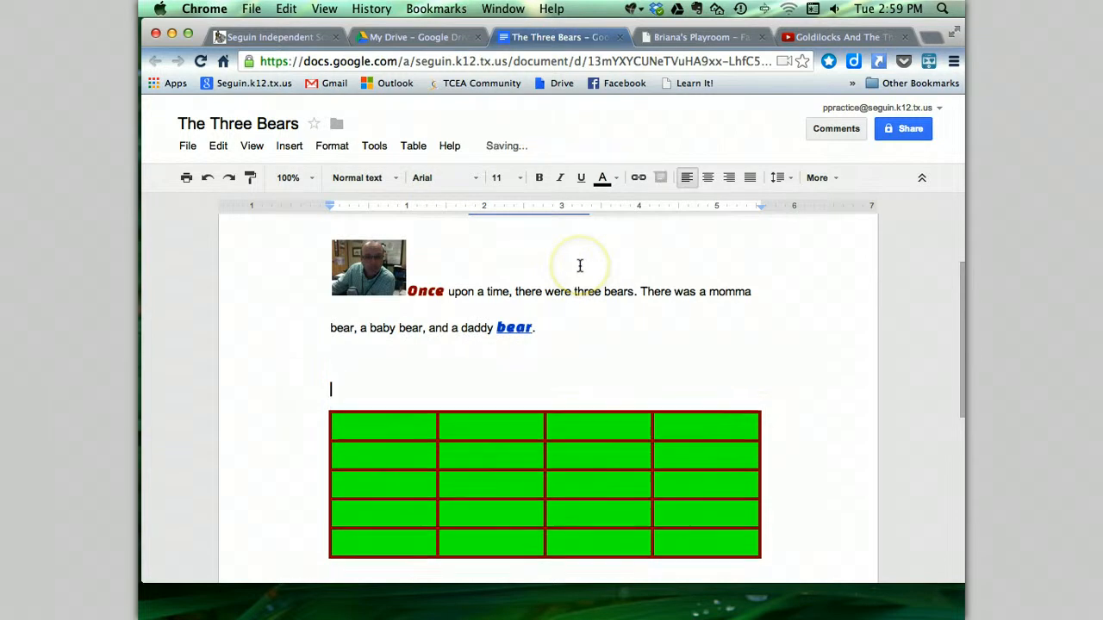
Step: Start a new drawing on the empty line between the story and the table
click(469, 370)
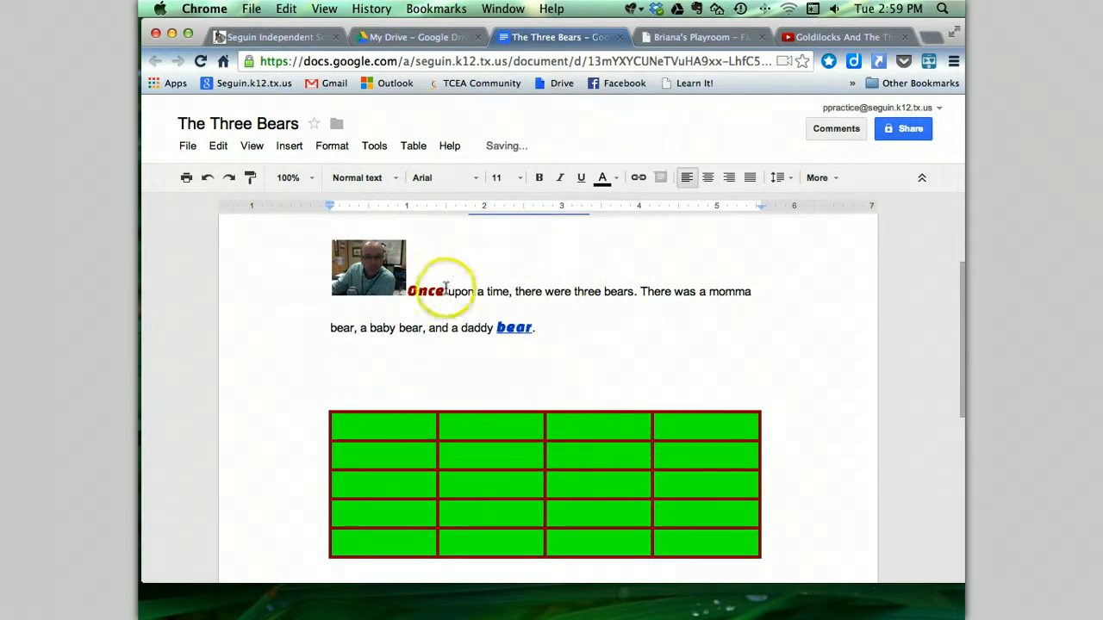
click(288, 146)
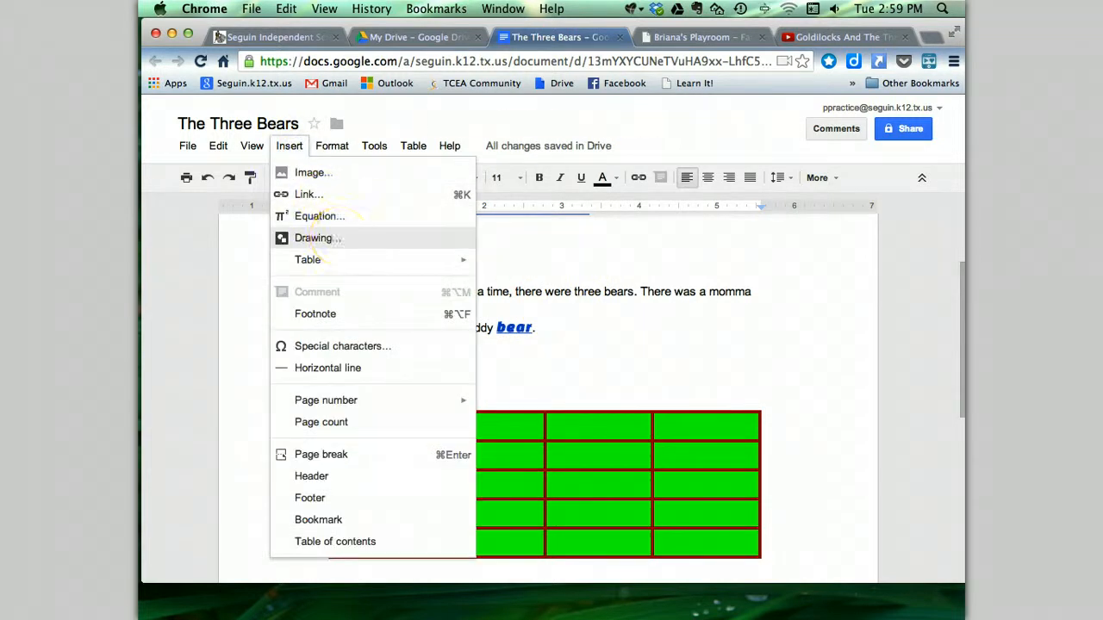
click(334, 238)
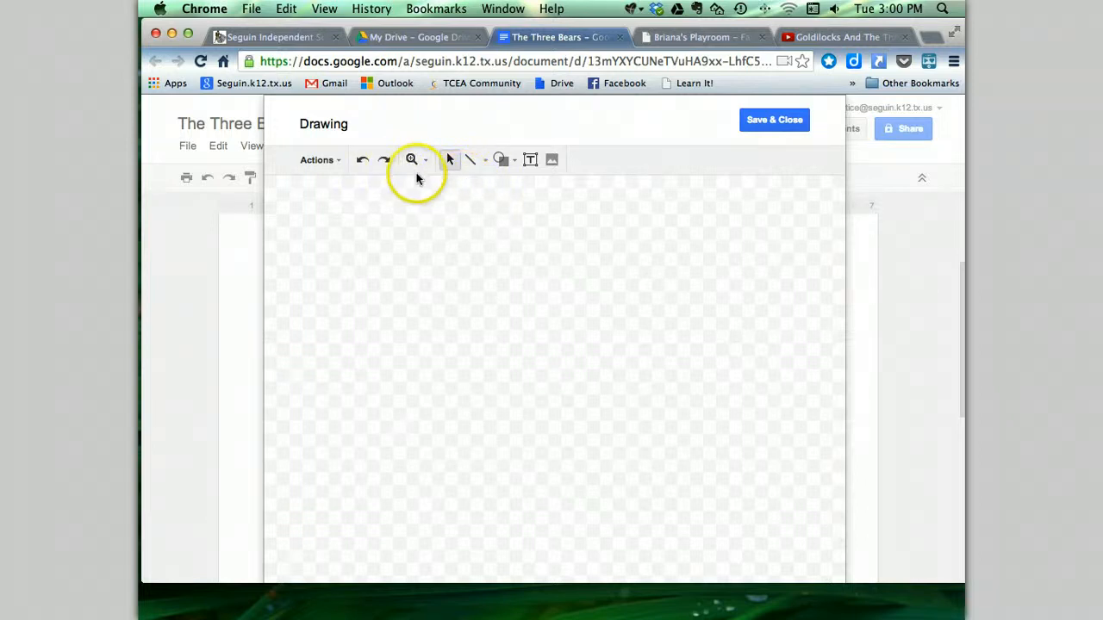
Step: Scribble a smiling face in the drawing with a round outline, two eyes, a mouth, a tongue and a nose
click(485, 159)
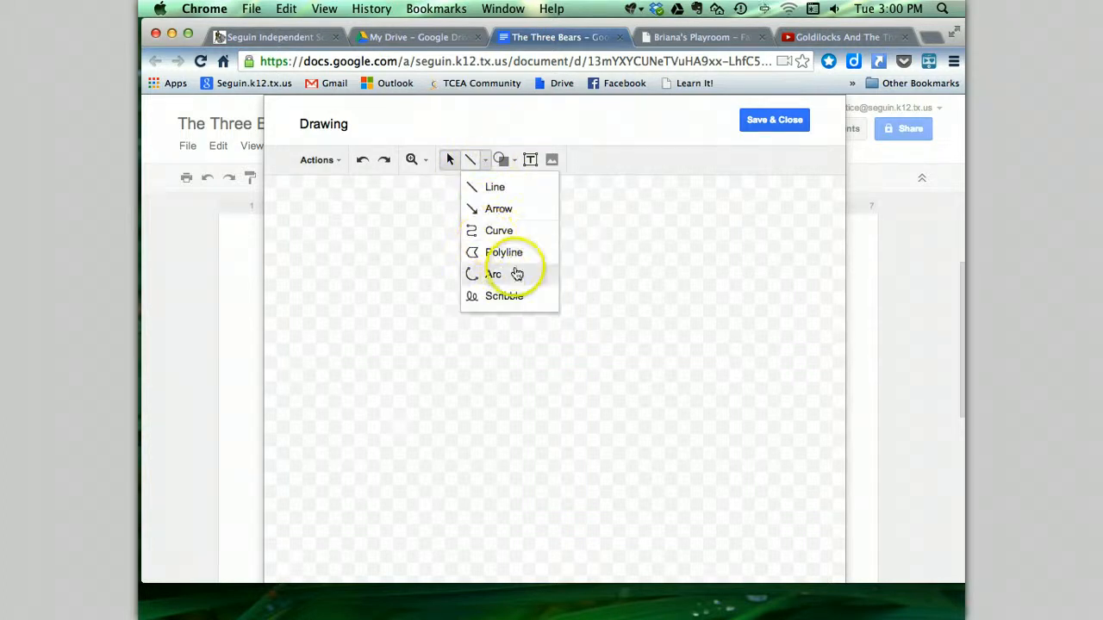
click(520, 295)
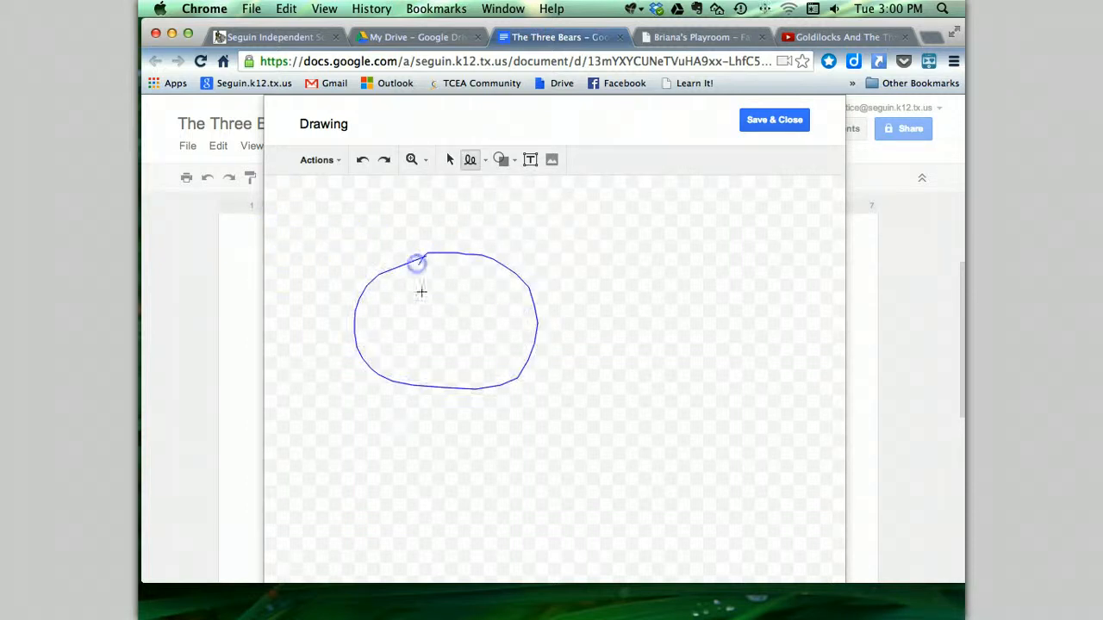
mouse_move(420, 293)
mouse_down()
mouse_move(412, 316)
mouse_move(422, 293)
mouse_up()
mouse_move(466, 282)
mouse_down()
mouse_move(475, 281)
mouse_move(469, 321)
mouse_up()
drag(472, 280, 466, 279)
drag(382, 333, 460, 361)
drag(504, 320, 506, 321)
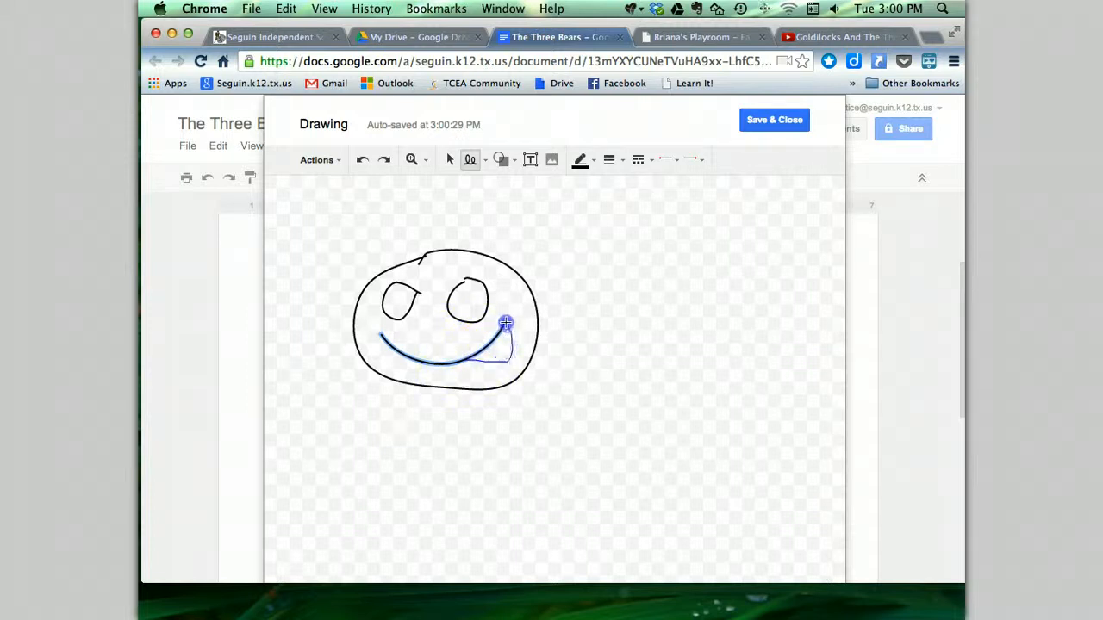
drag(506, 322, 500, 350)
mouse_move(436, 325)
mouse_down()
mouse_move(423, 315)
mouse_move(430, 332)
mouse_up()
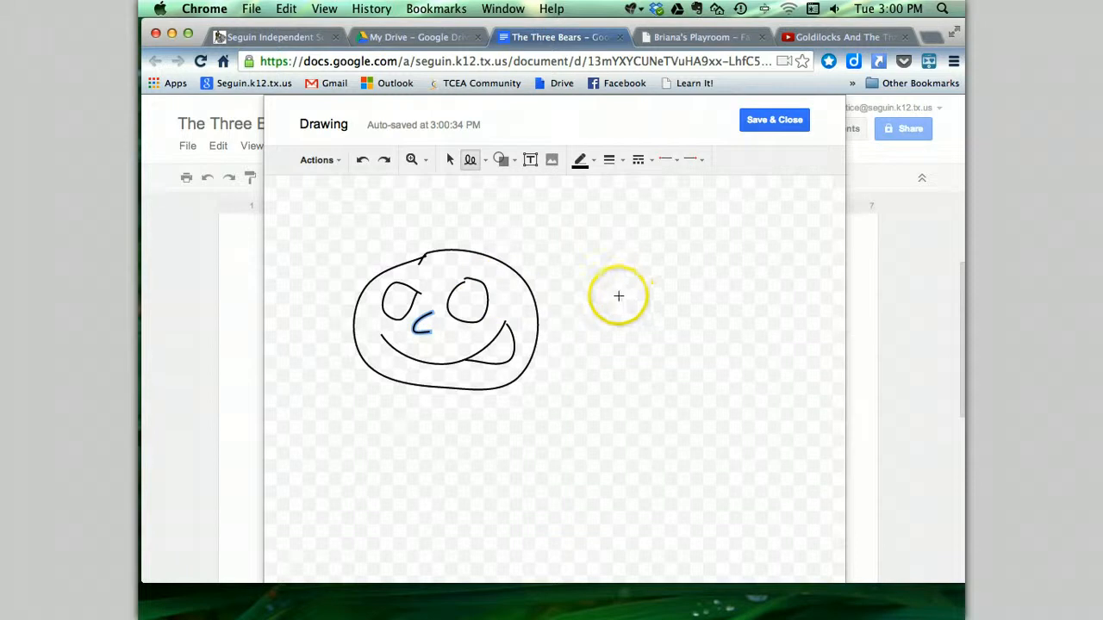
Step: Draw a wide cloud shape over the upper part of the scribbled face
click(503, 159)
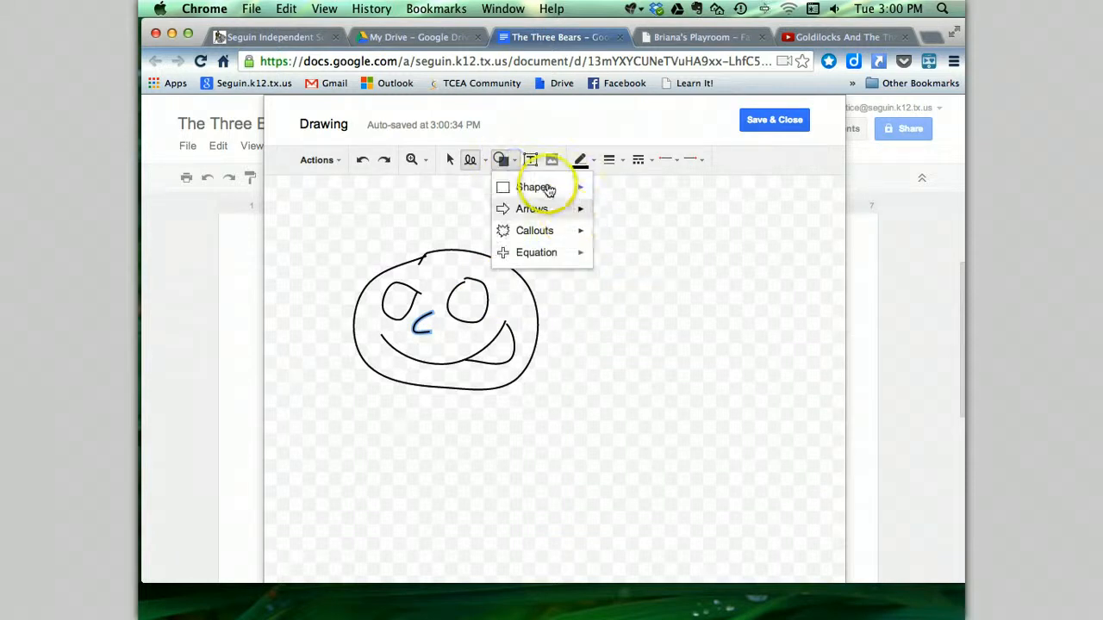
mouse_move(548, 186)
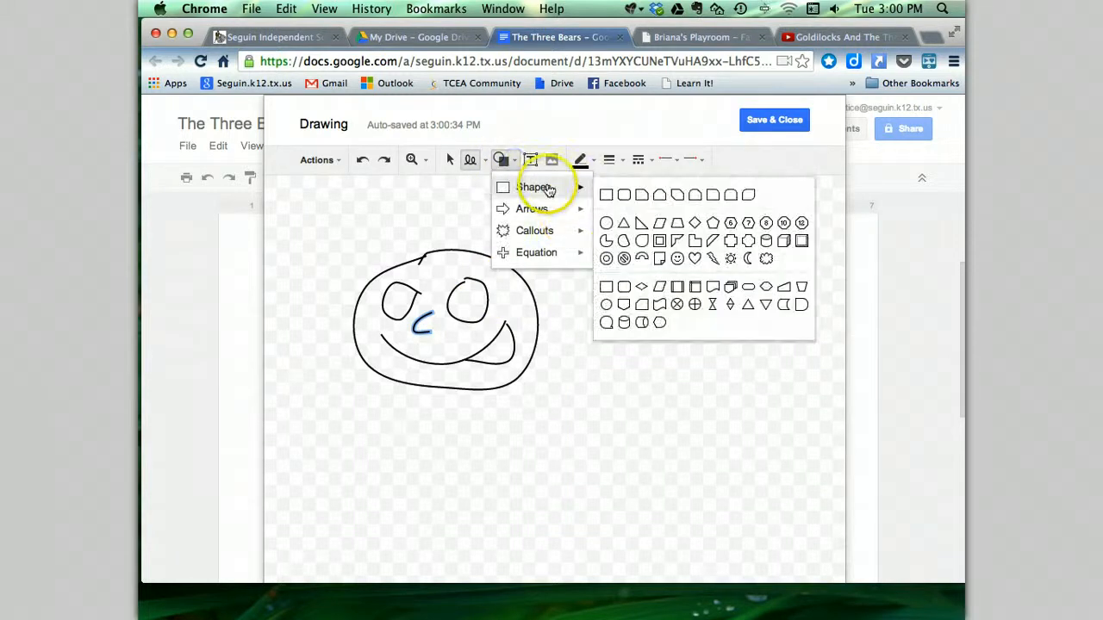
click(766, 261)
mouse_move(309, 215)
mouse_down()
mouse_move(603, 419)
mouse_move(594, 353)
mouse_up()
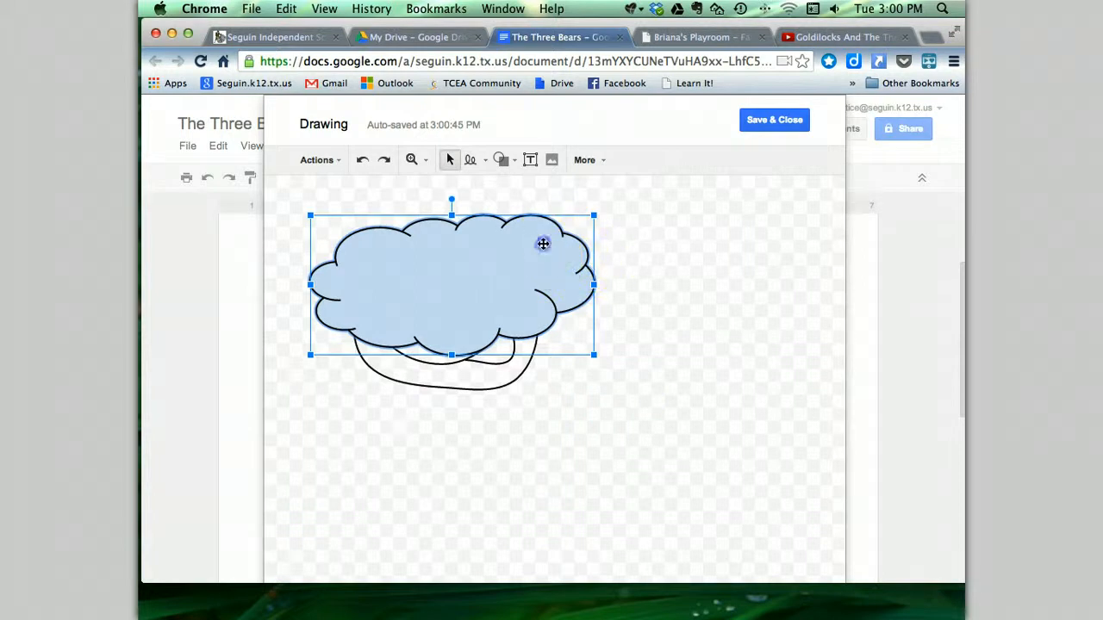
Step: Change the cloud's stacking order so it lies behind the scribbled face
right_click(543, 244)
mouse_move(617, 373)
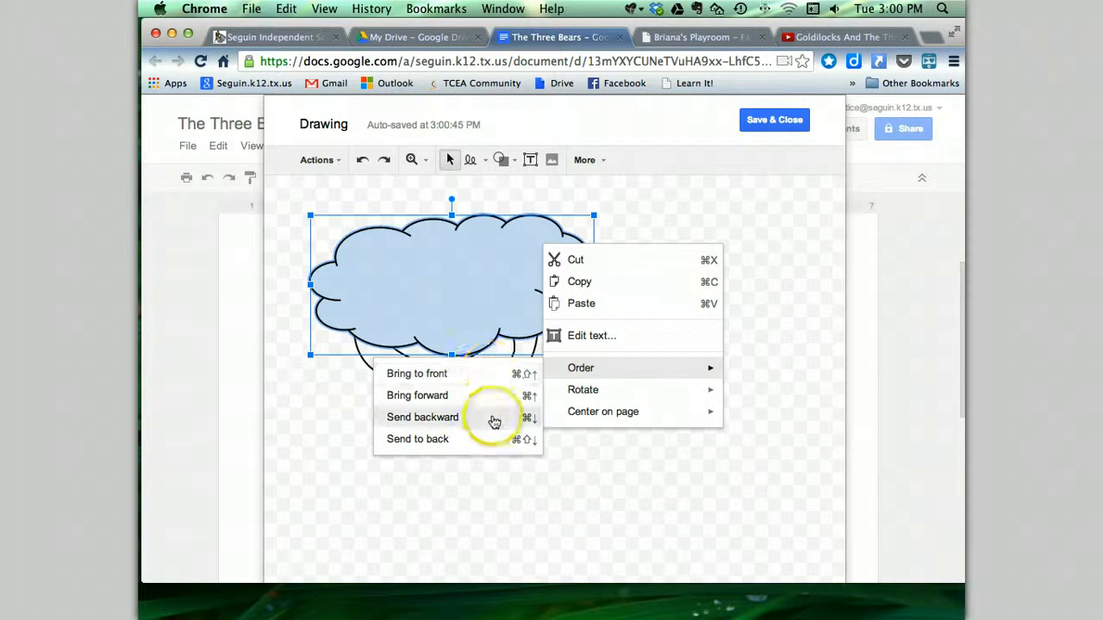
click(497, 421)
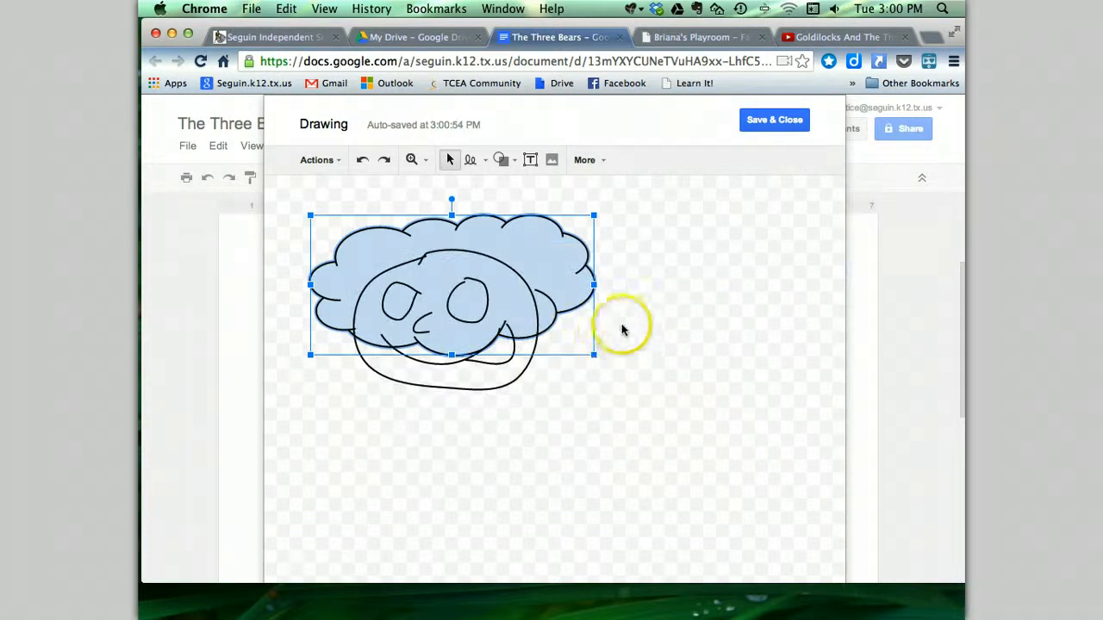
Step: Add a text box reading "Howdy" to the right of the cloud
click(517, 163)
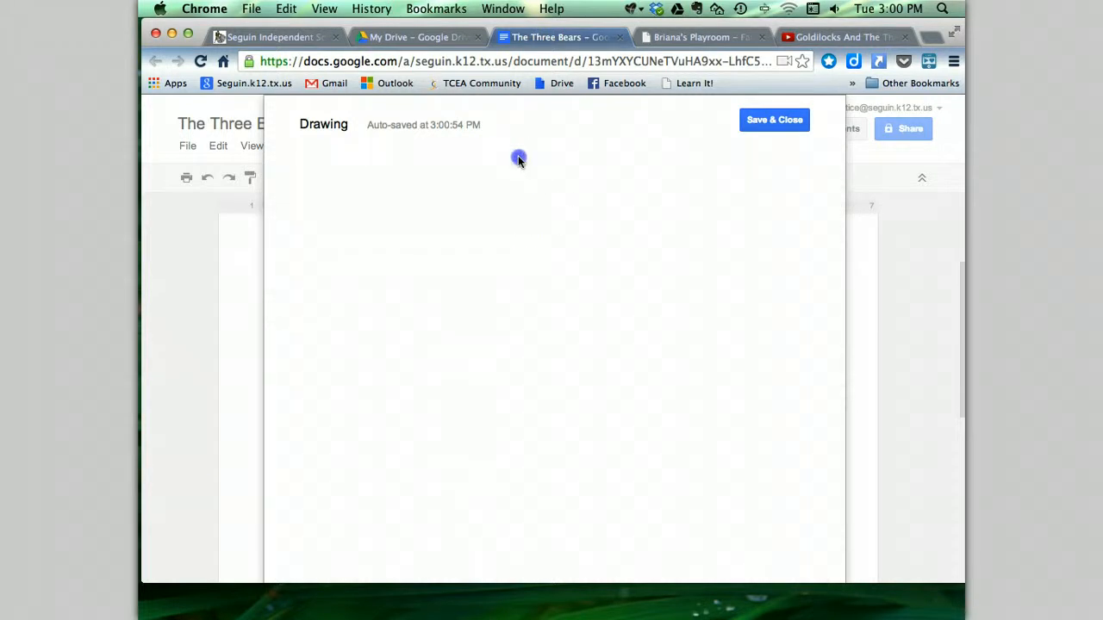
mouse_move(544, 259)
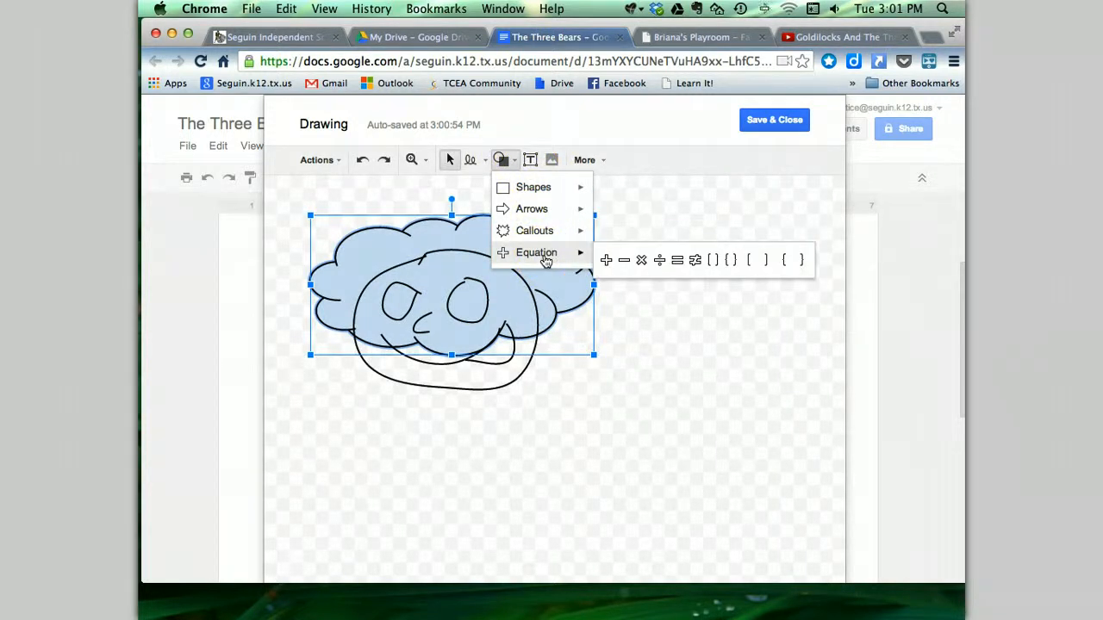
click(530, 161)
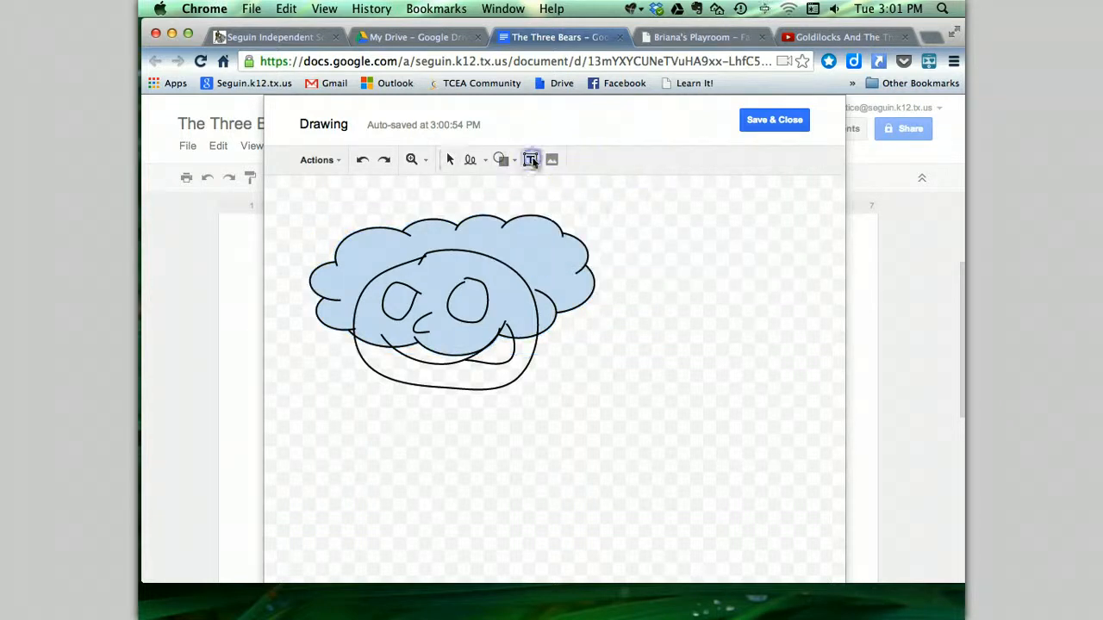
drag(607, 228, 797, 279)
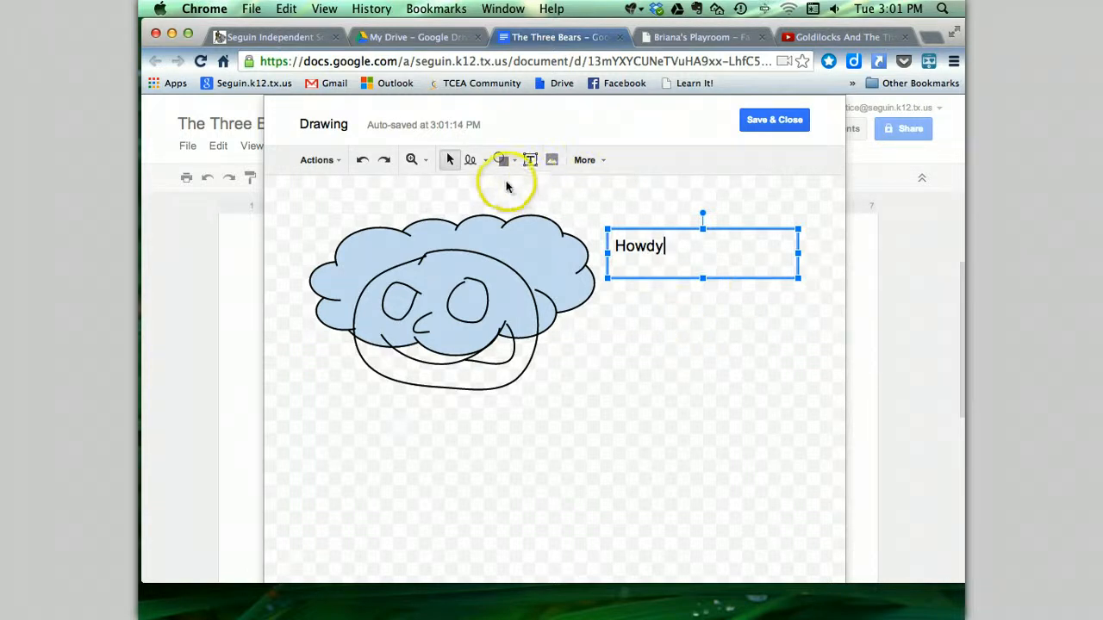
click(714, 377)
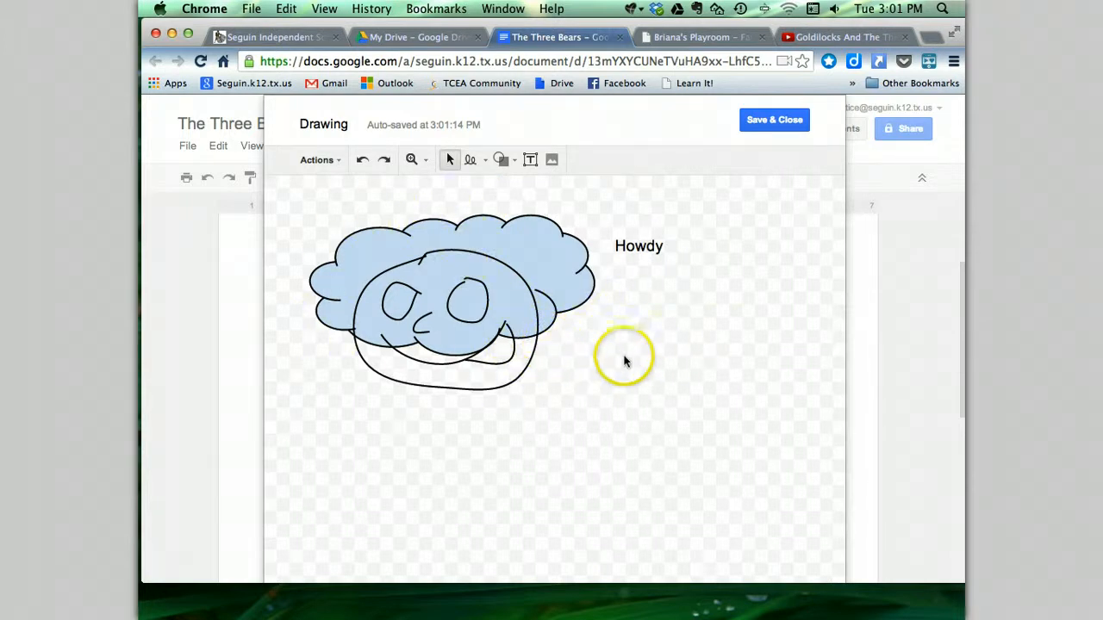
Step: Move the cloud slightly up and to the left behind the face
mouse_move(540, 285)
mouse_down()
mouse_move(608, 319)
mouse_move(528, 281)
mouse_up()
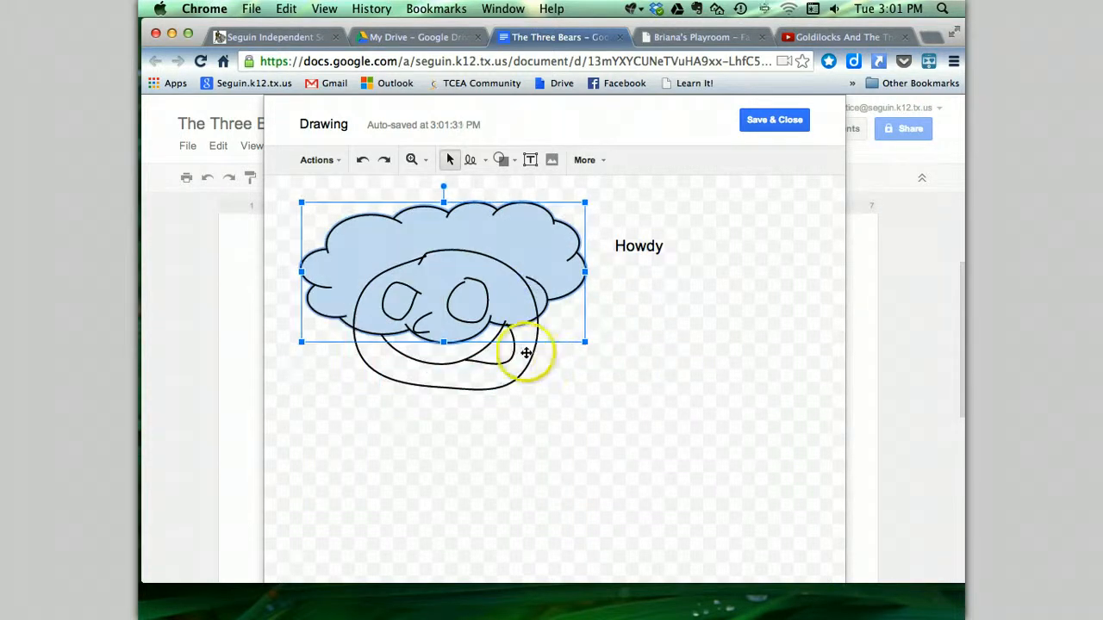
Step: Shift the face outline slightly left and group the cloud with all the face scribbles into one object
mouse_move(528, 352)
mouse_down()
mouse_move(558, 399)
mouse_move(522, 340)
mouse_move(529, 347)
mouse_up()
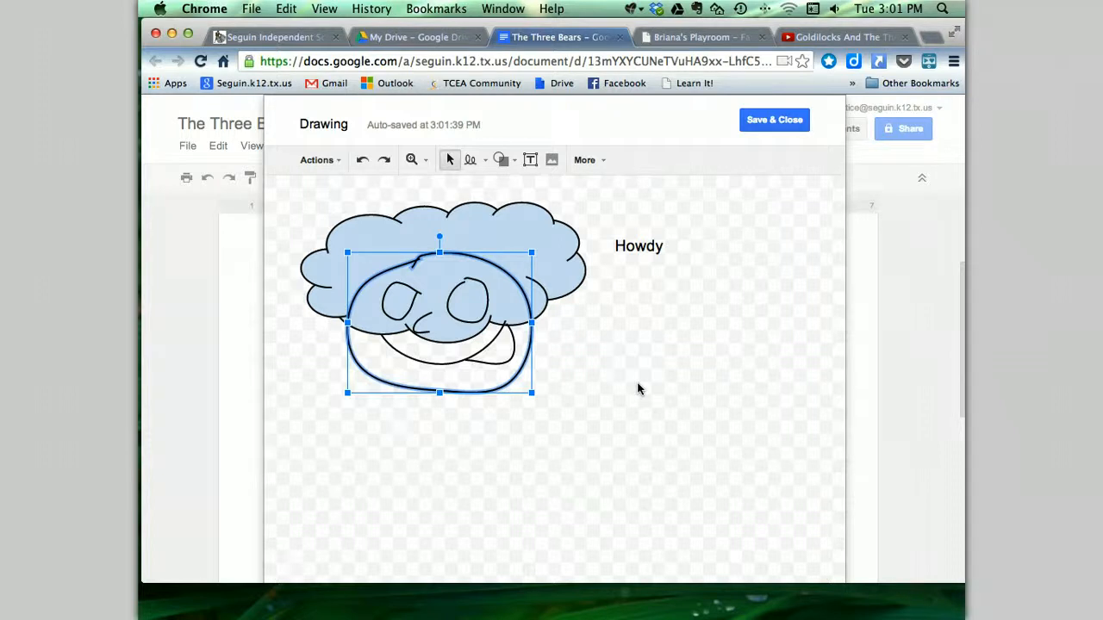
click(636, 361)
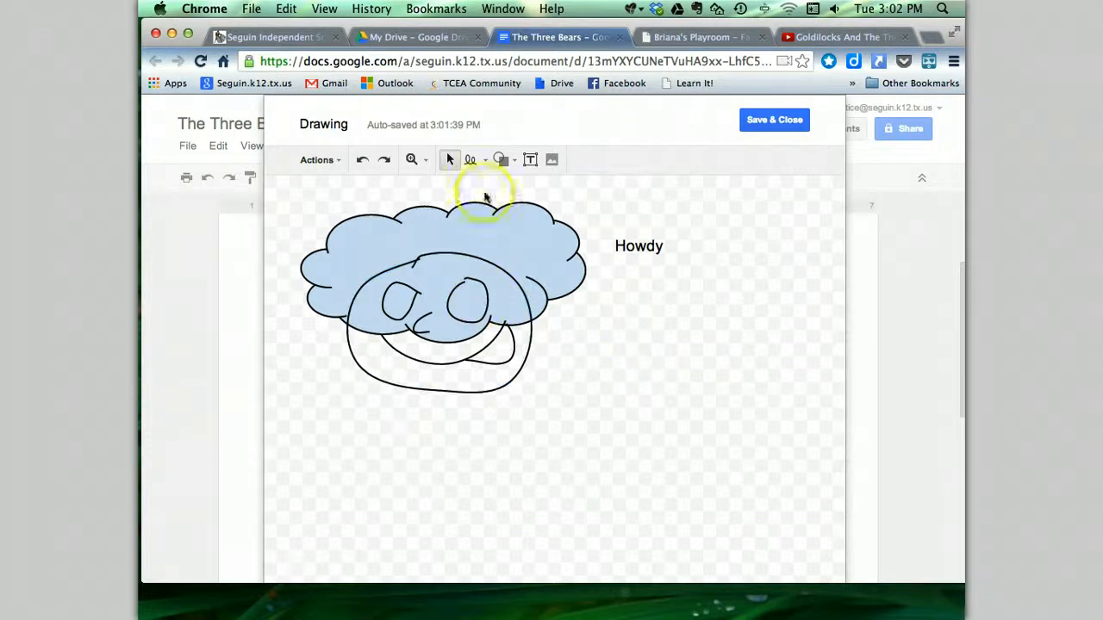
mouse_move(283, 190)
mouse_down()
mouse_move(342, 320)
mouse_move(525, 428)
mouse_move(601, 405)
mouse_up()
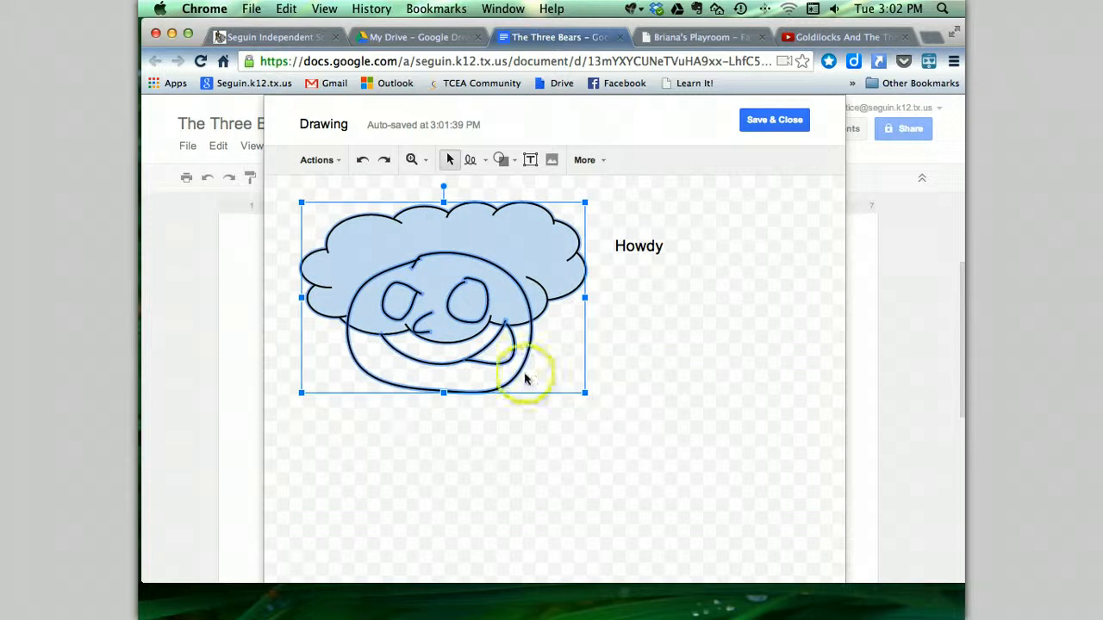
right_click(436, 284)
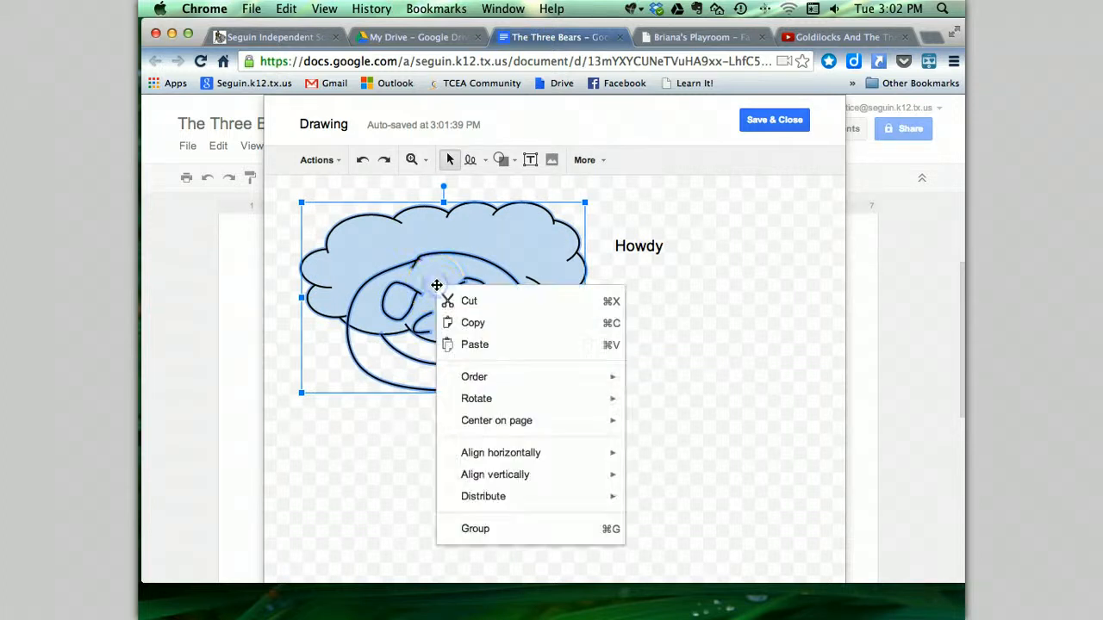
click(476, 529)
Step: Rotate the grouped cloud and face counter-clockwise and place the "Howdy" text closer beside the cloud
mouse_move(479, 318)
mouse_down()
mouse_move(500, 376)
mouse_move(568, 431)
mouse_up()
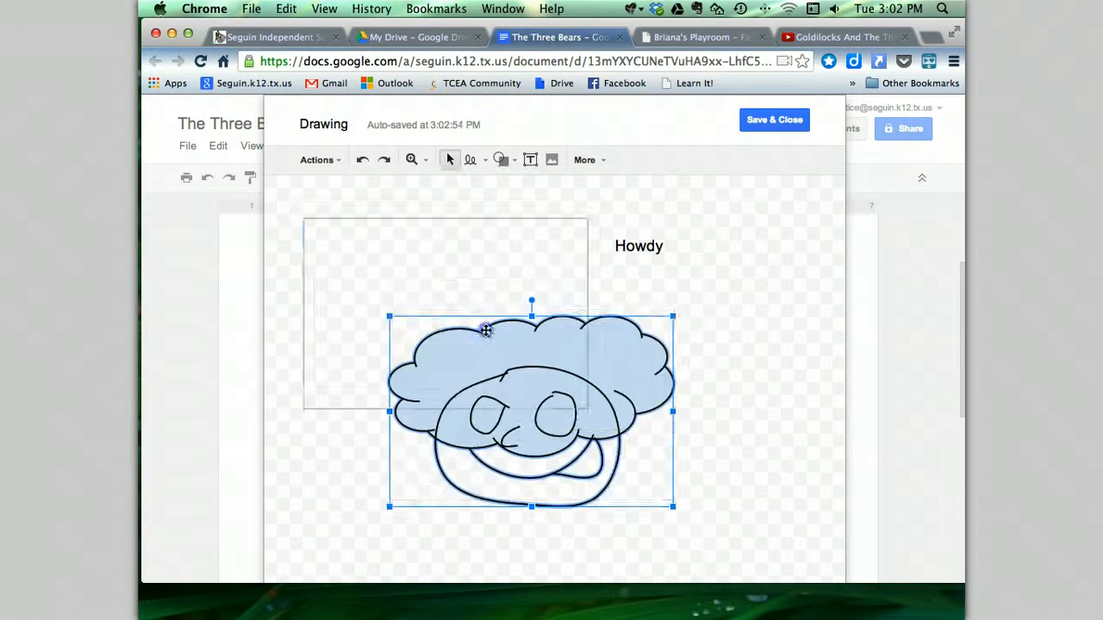
key(super+z)
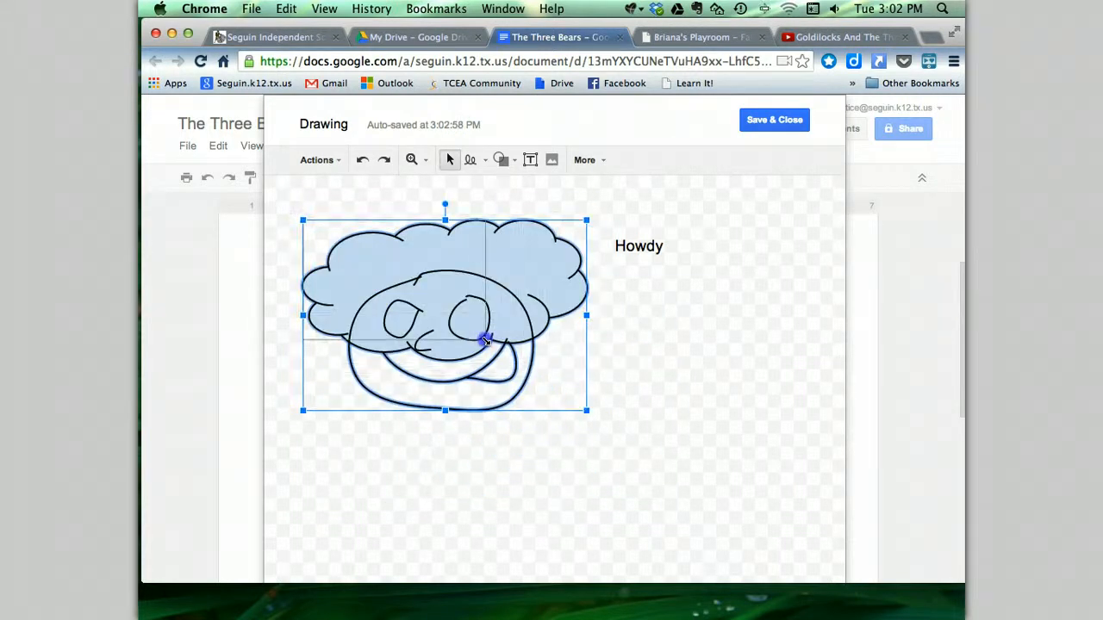
key(super+z)
drag(394, 202, 362, 202)
mouse_move(411, 236)
mouse_down()
mouse_move(522, 350)
mouse_move(554, 363)
mouse_move(455, 327)
mouse_move(457, 307)
mouse_up()
drag(512, 322, 598, 362)
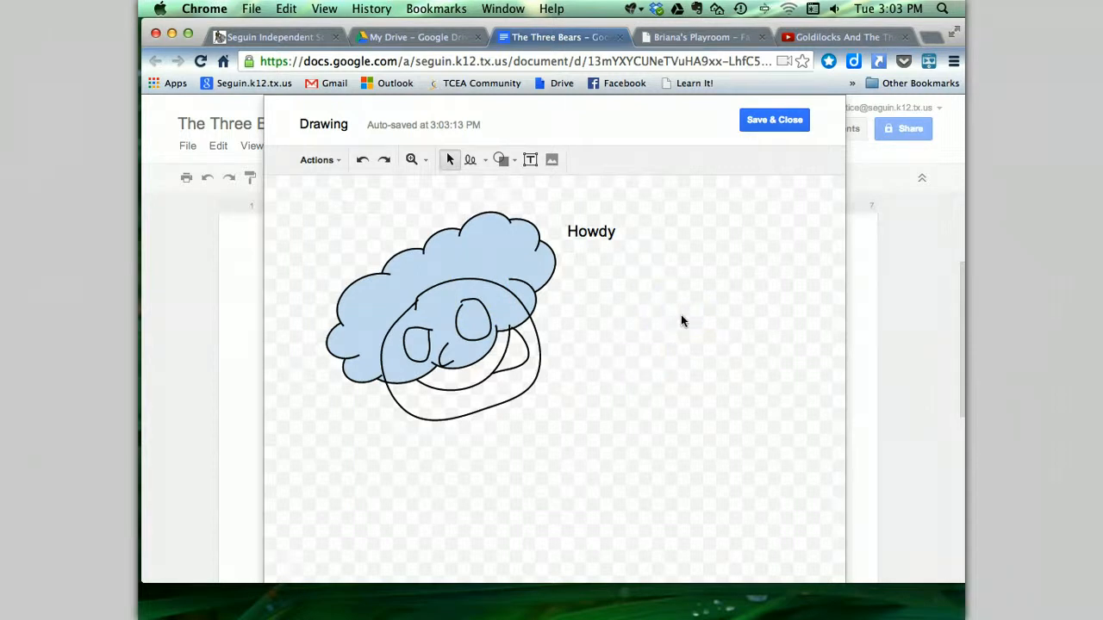
Step: Save the drawing into the document, close the drawing editor, and shrink the drawing to about 2.2 inches wide
click(779, 120)
click(437, 339)
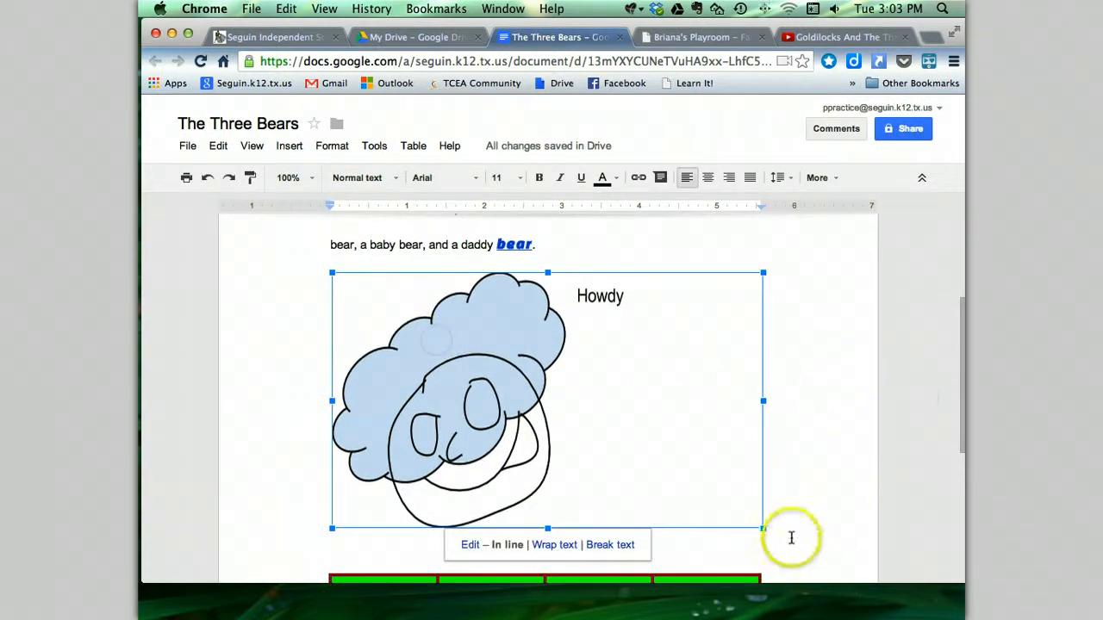
drag(762, 526, 501, 372)
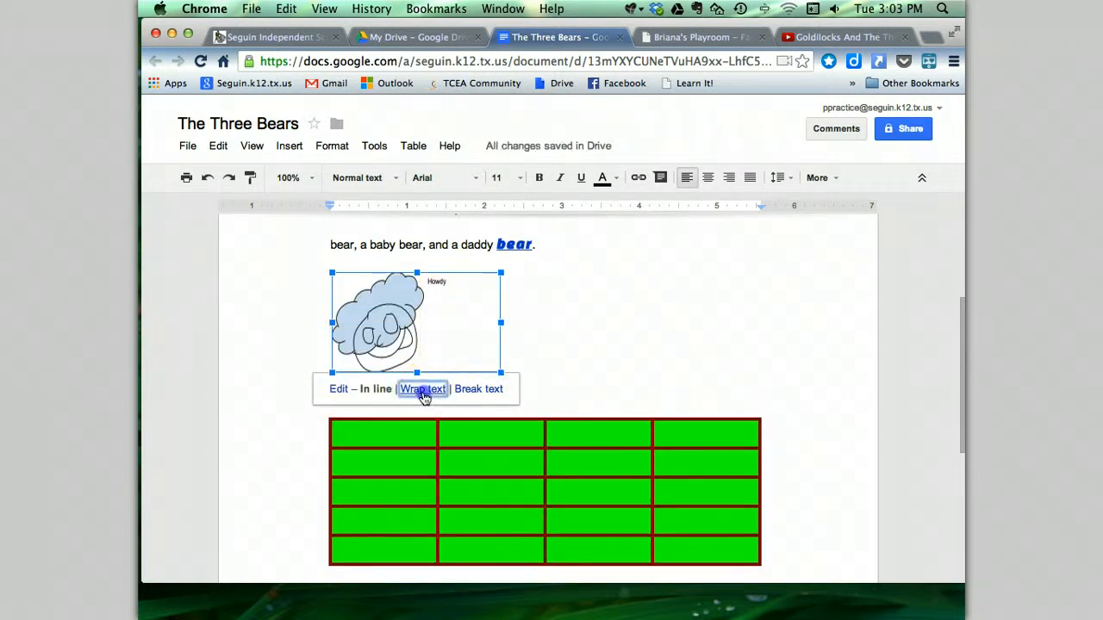
Step: Try the Wrap text layout on the drawing and return it to In line
click(423, 392)
click(374, 390)
click(743, 361)
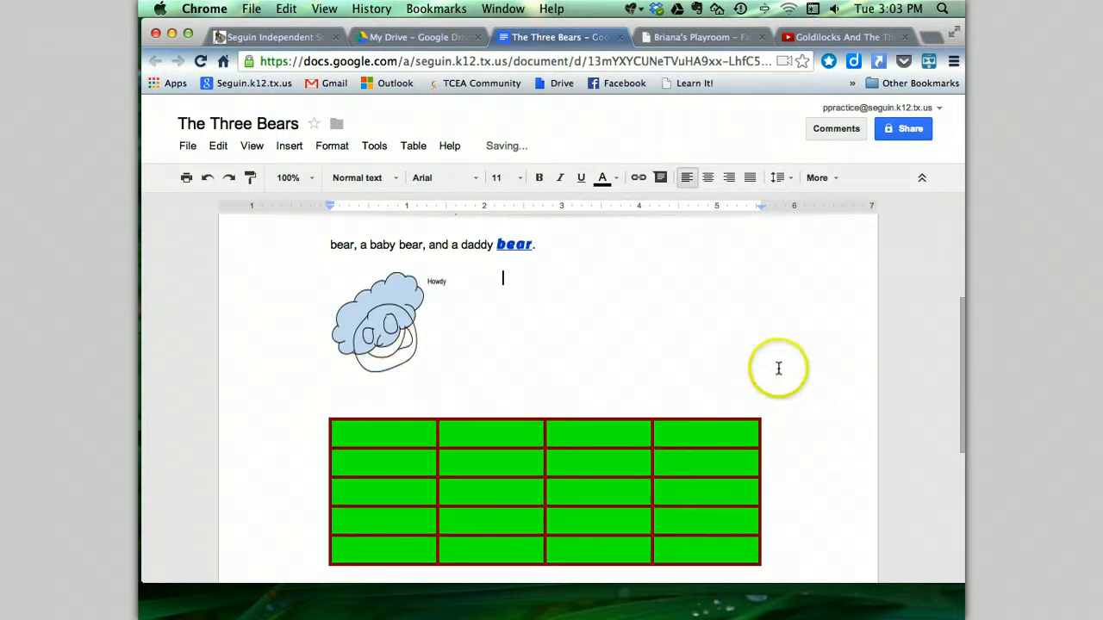
Step: Set the document's sharing visibility to Anyone with the link with Can edit access and save it
scroll(778, 337, up, 5)
scroll(781, 339, down, 3)
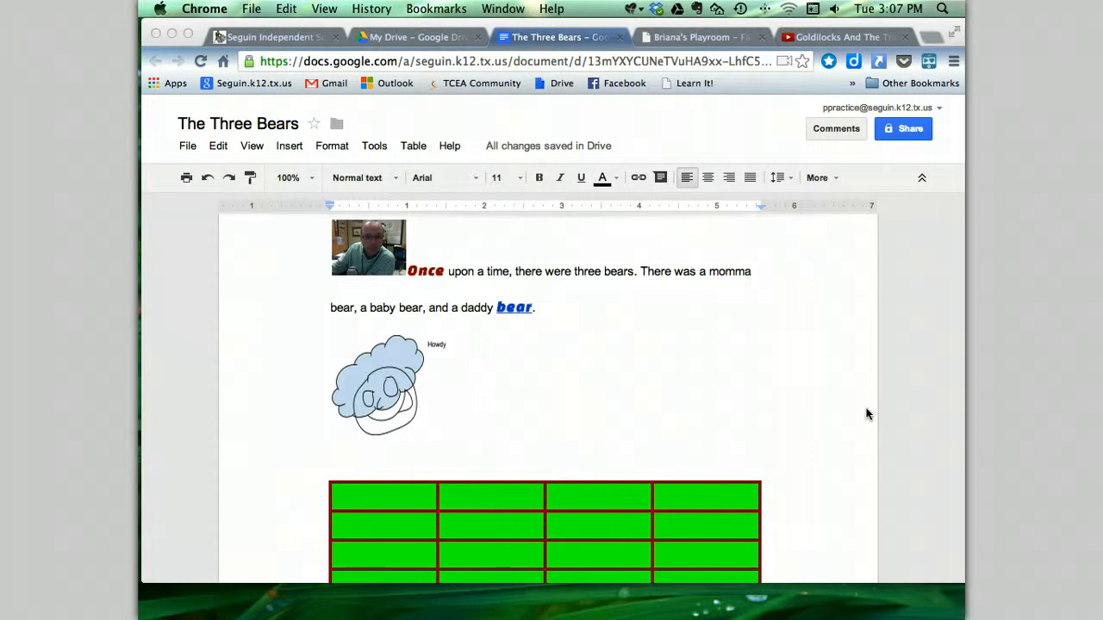
scroll(867, 413, up, 3)
click(856, 443)
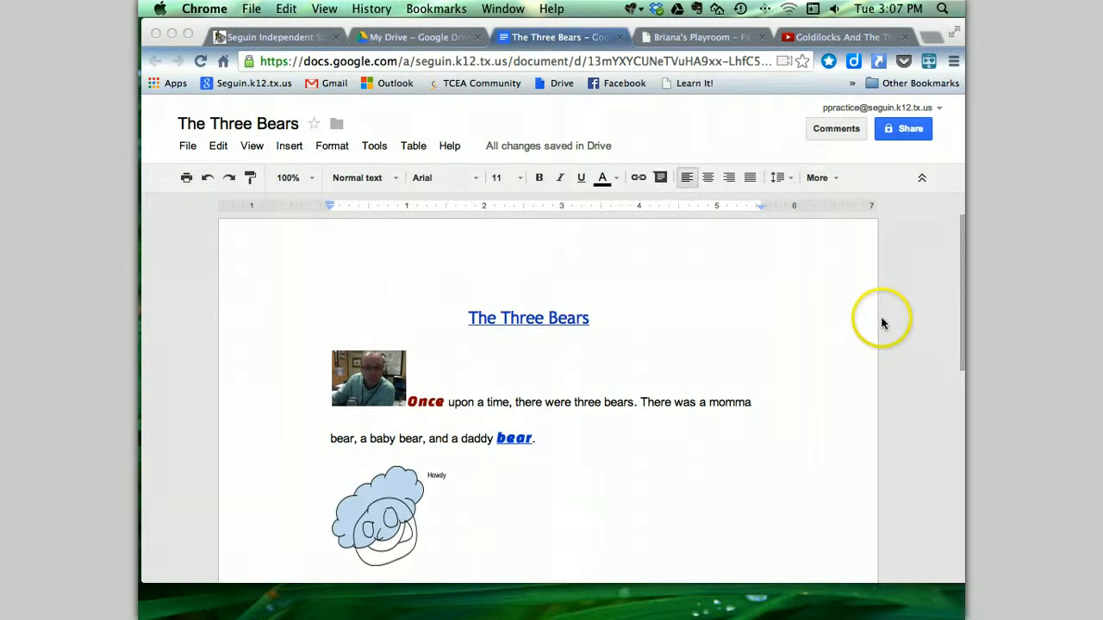
click(910, 129)
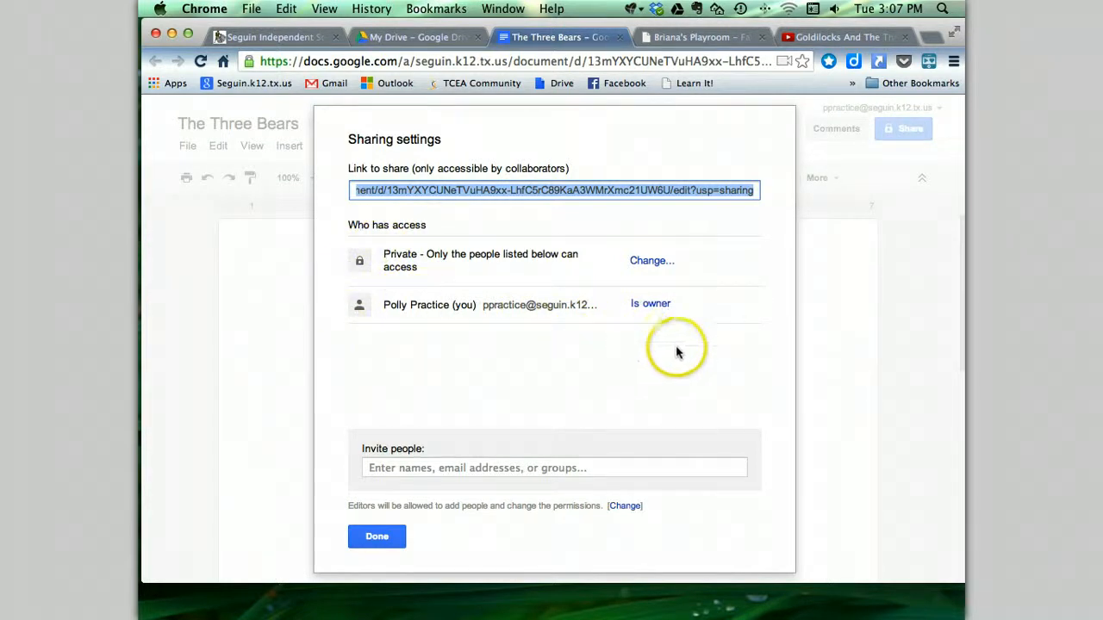
click(649, 263)
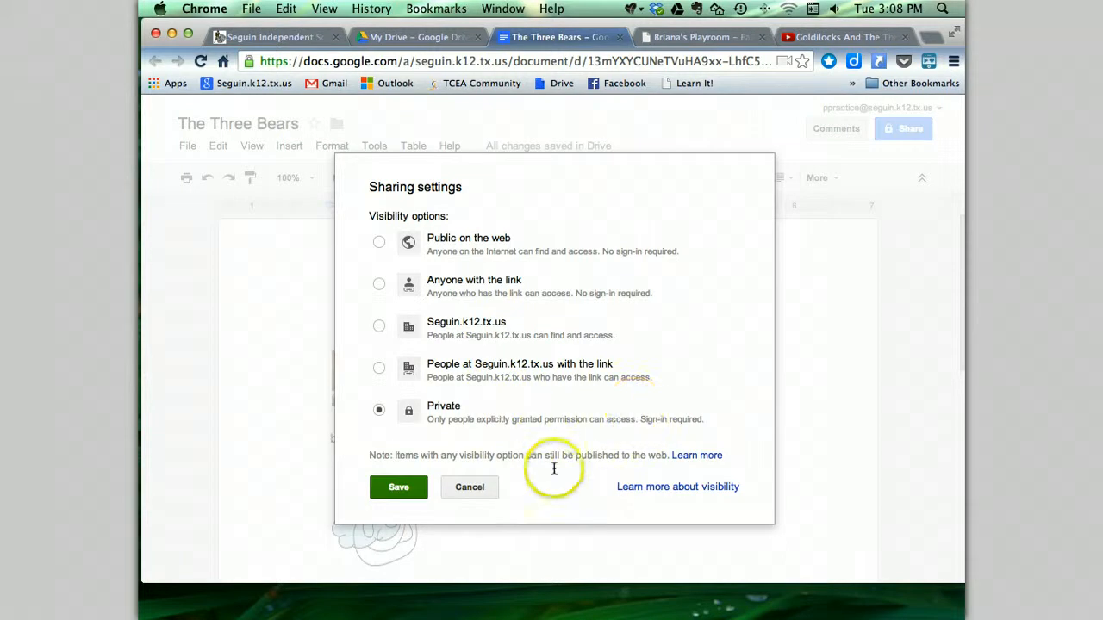
click(379, 283)
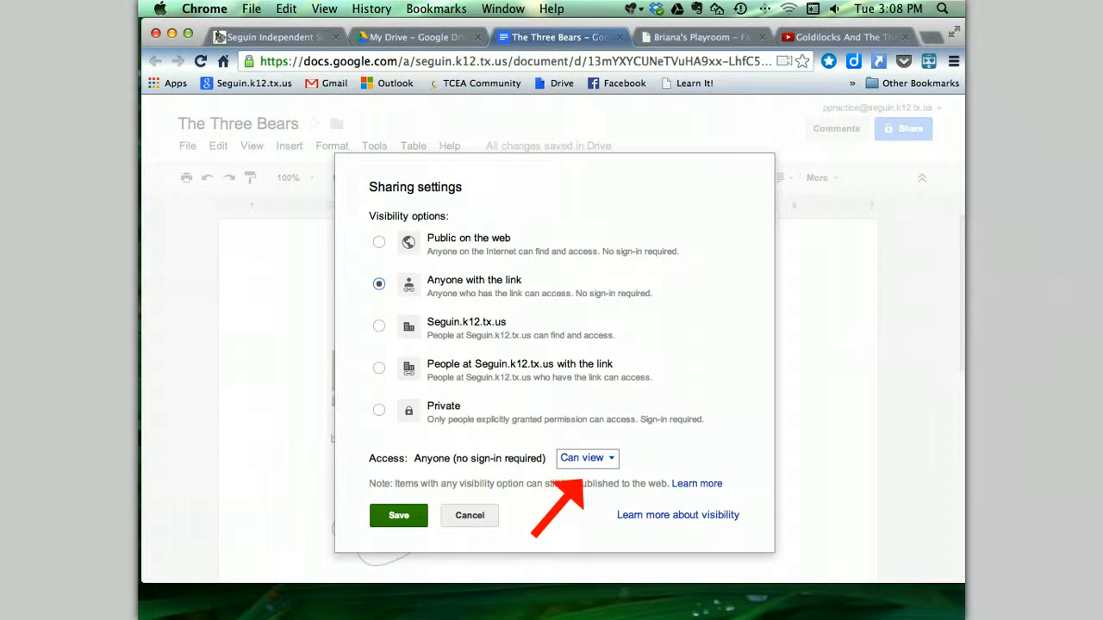
click(586, 458)
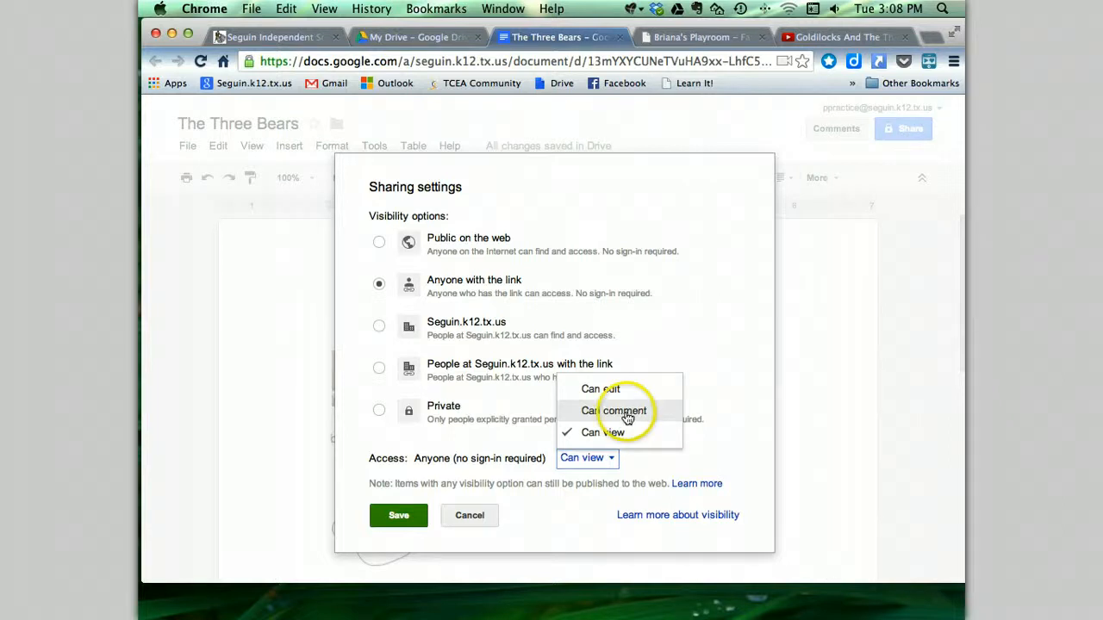
click(591, 389)
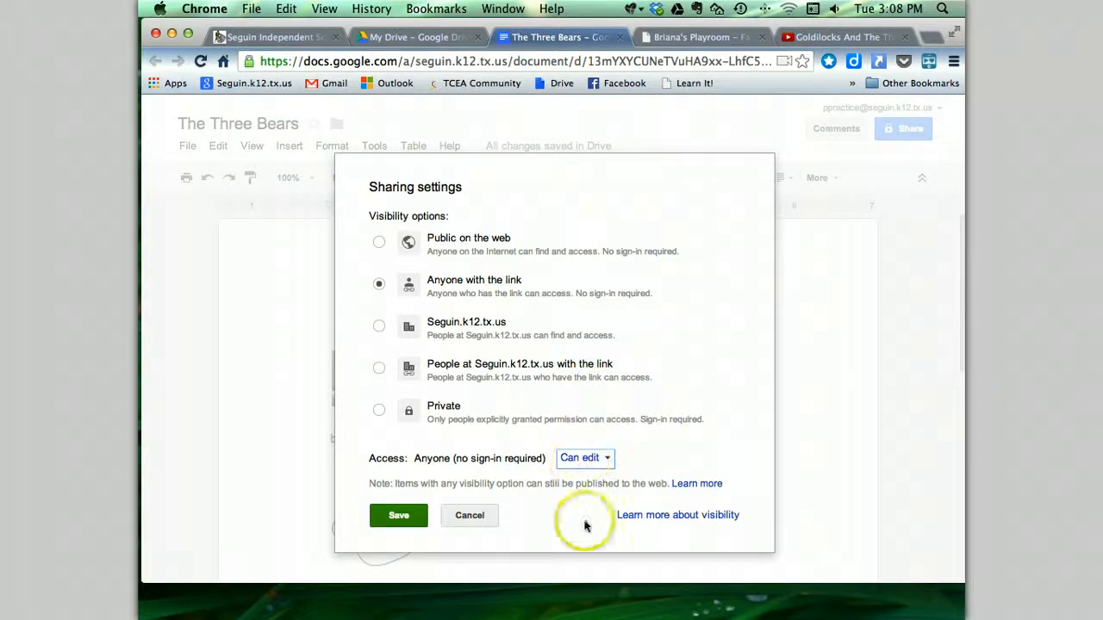
click(397, 517)
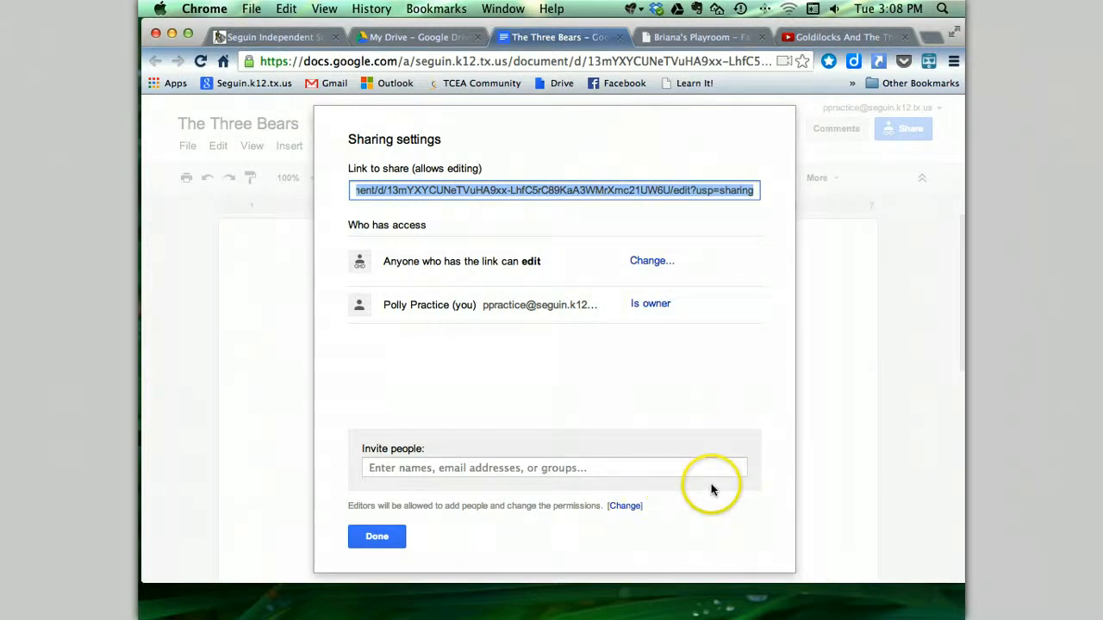
Step: Invite the suggested "demo" contact as a collaborator with Can edit access and email notification, and finish the sharing settings
click(529, 467)
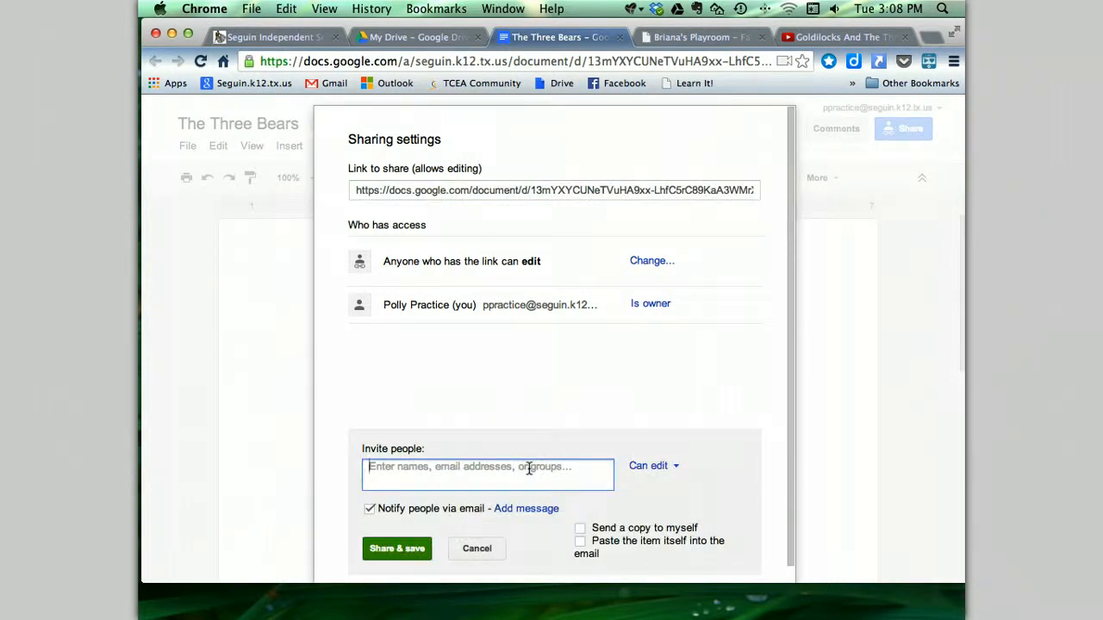
text(demo)
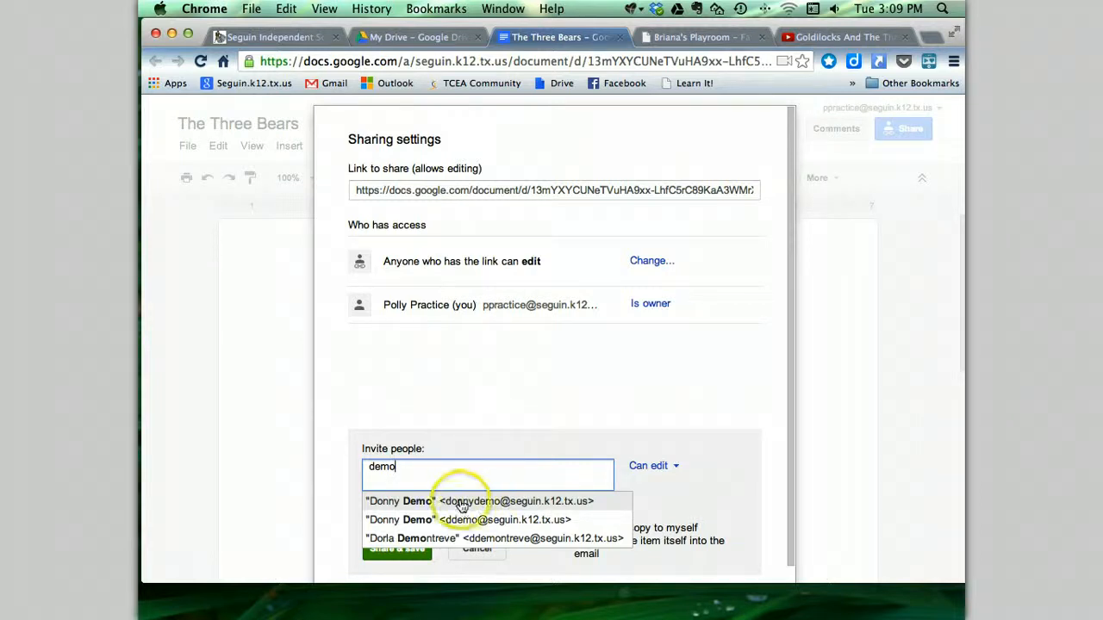
click(395, 501)
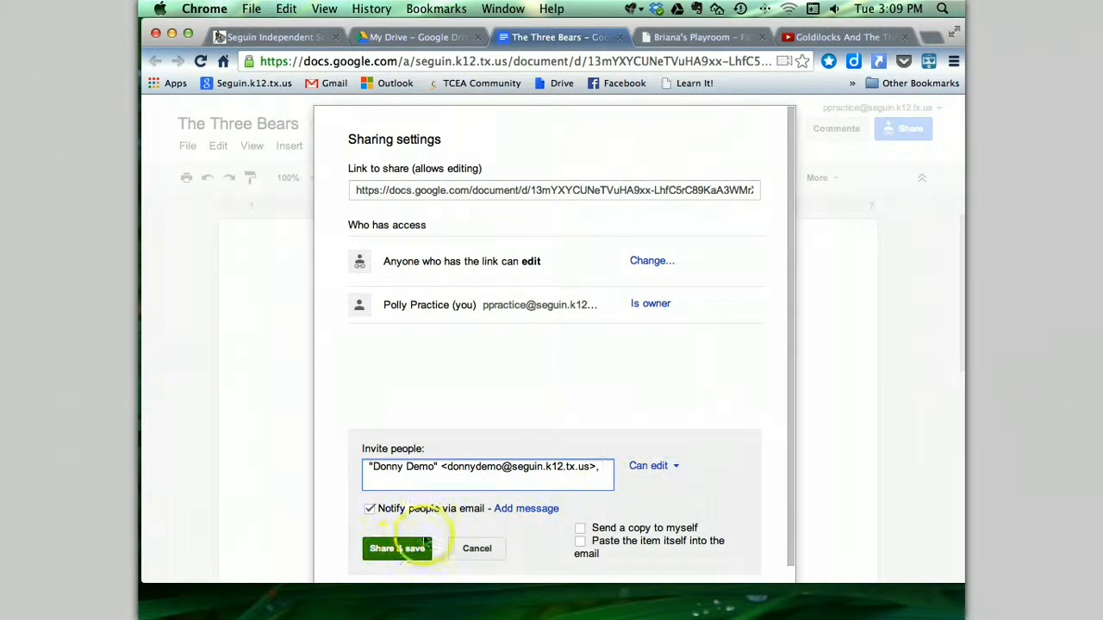
click(419, 549)
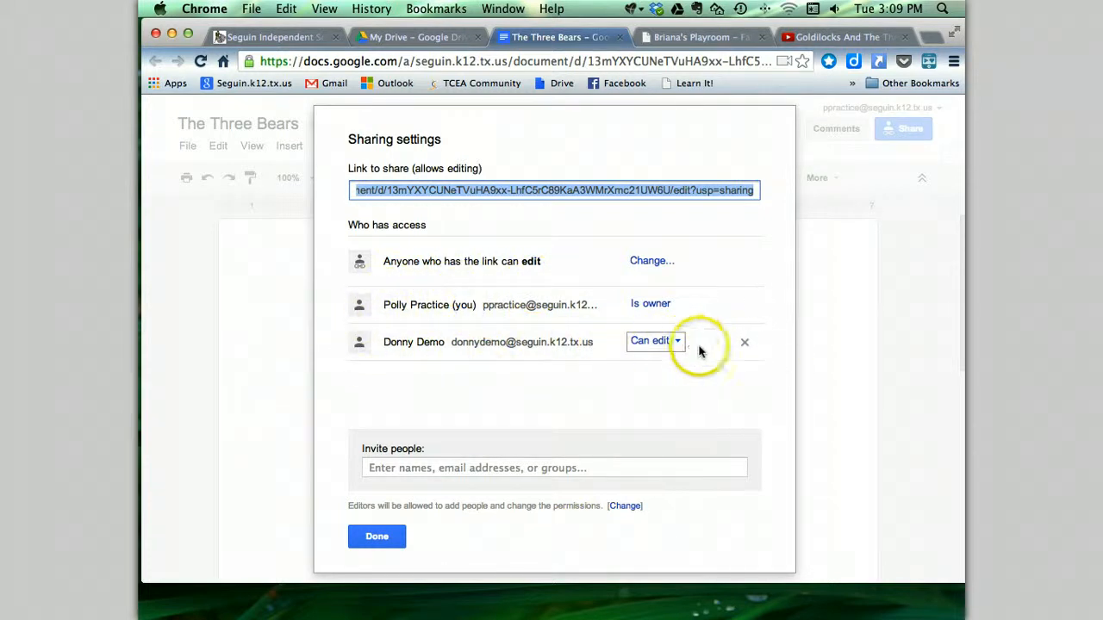
click(379, 536)
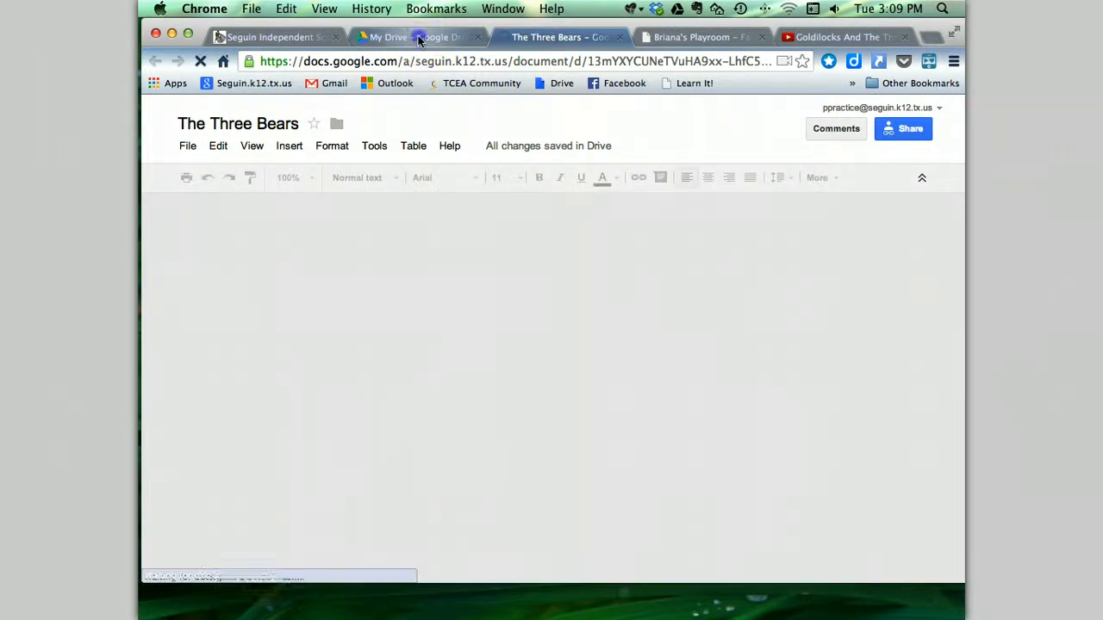
Step: Check The Three Bears in the My Drive file list and return to the document
click(418, 37)
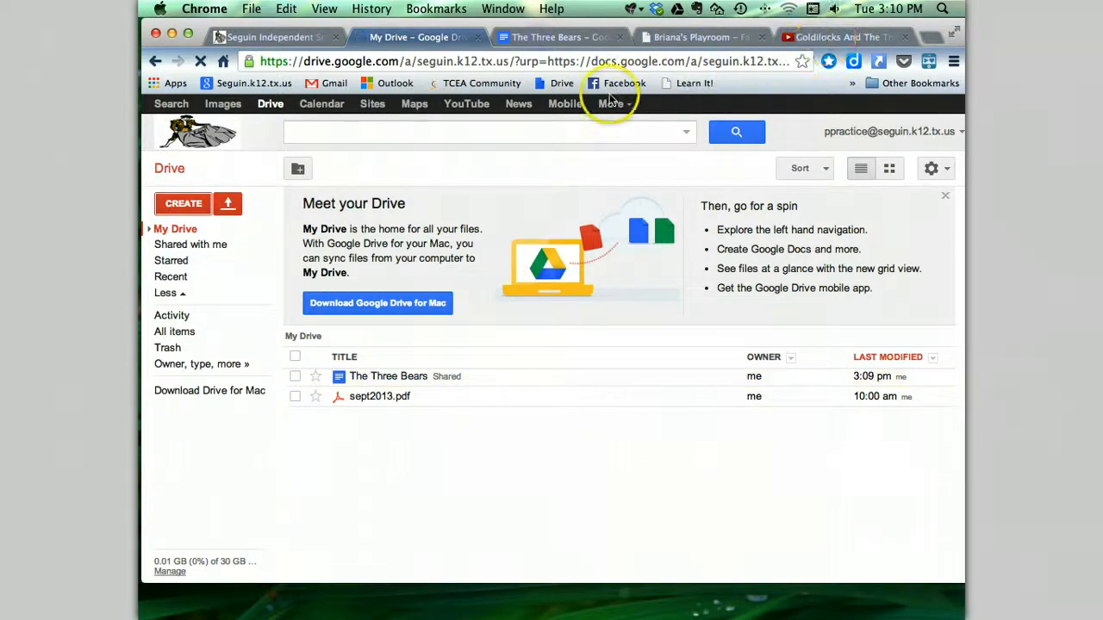
key(ctrl+Tab)
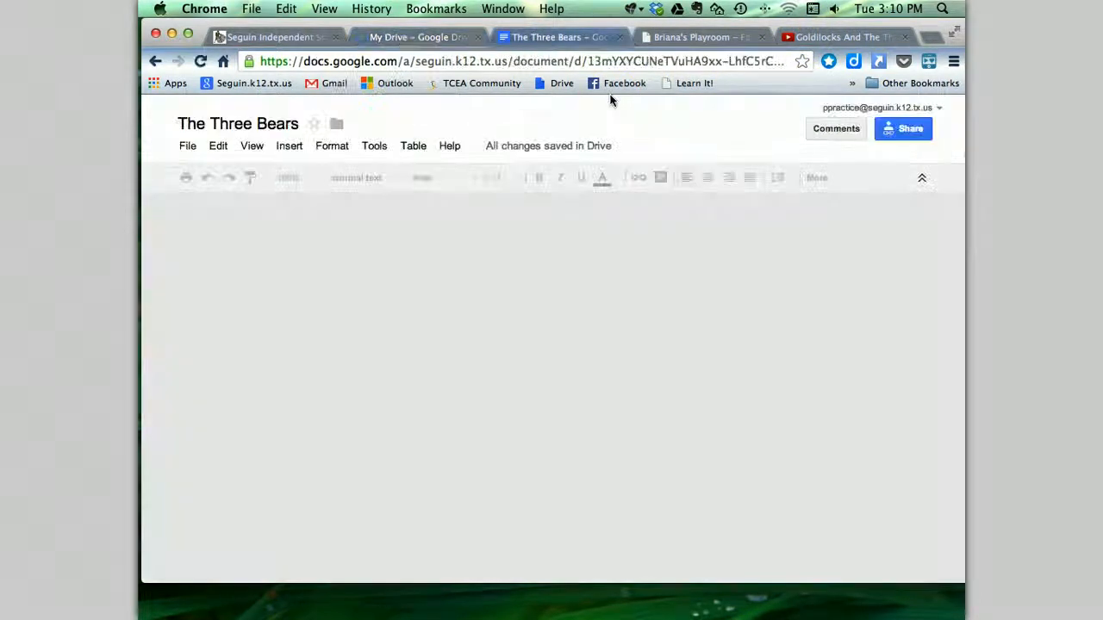